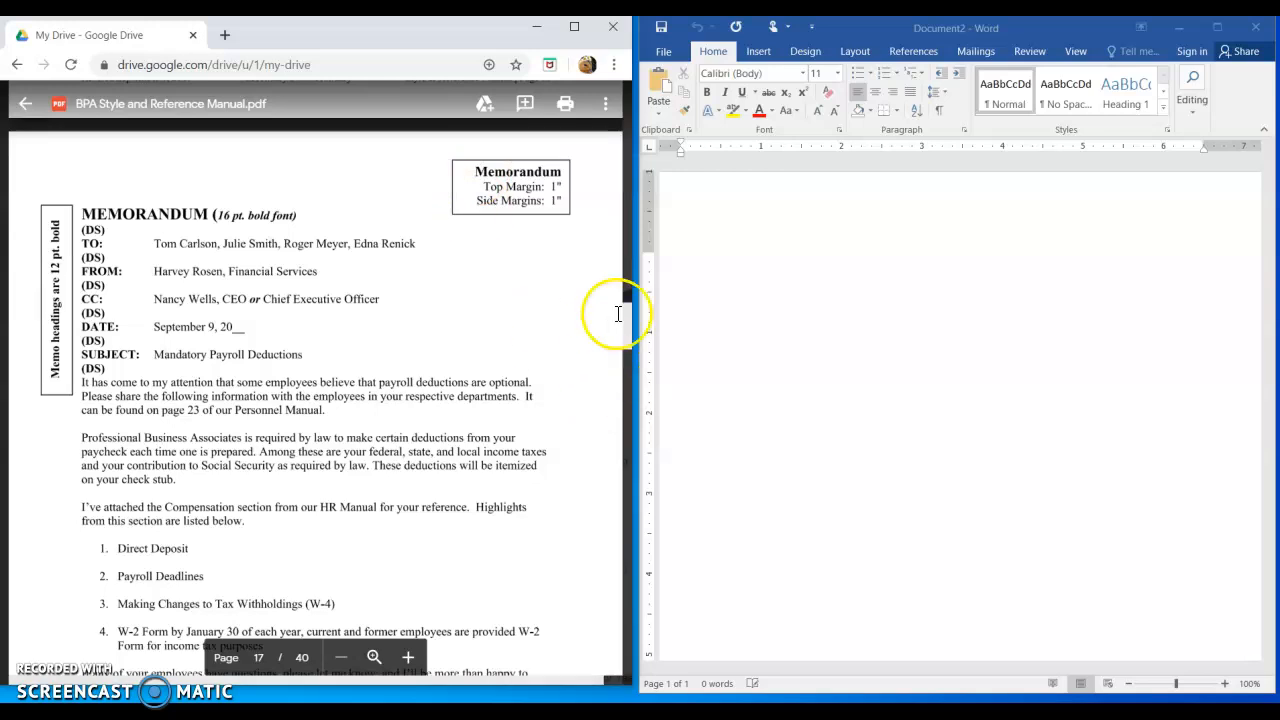
Step: Apply the No Spacing style to the blank document and set the font to Times New Roman, 12 pt
{"action": "mouse_move", "coordinate": [627, 327]}
{"action": "left_mouse_down"}
{"action": "mouse_move", "coordinate": [633, 340]}
{"action": "mouse_move", "coordinate": [631, 328]}
{"action": "left_mouse_up"}
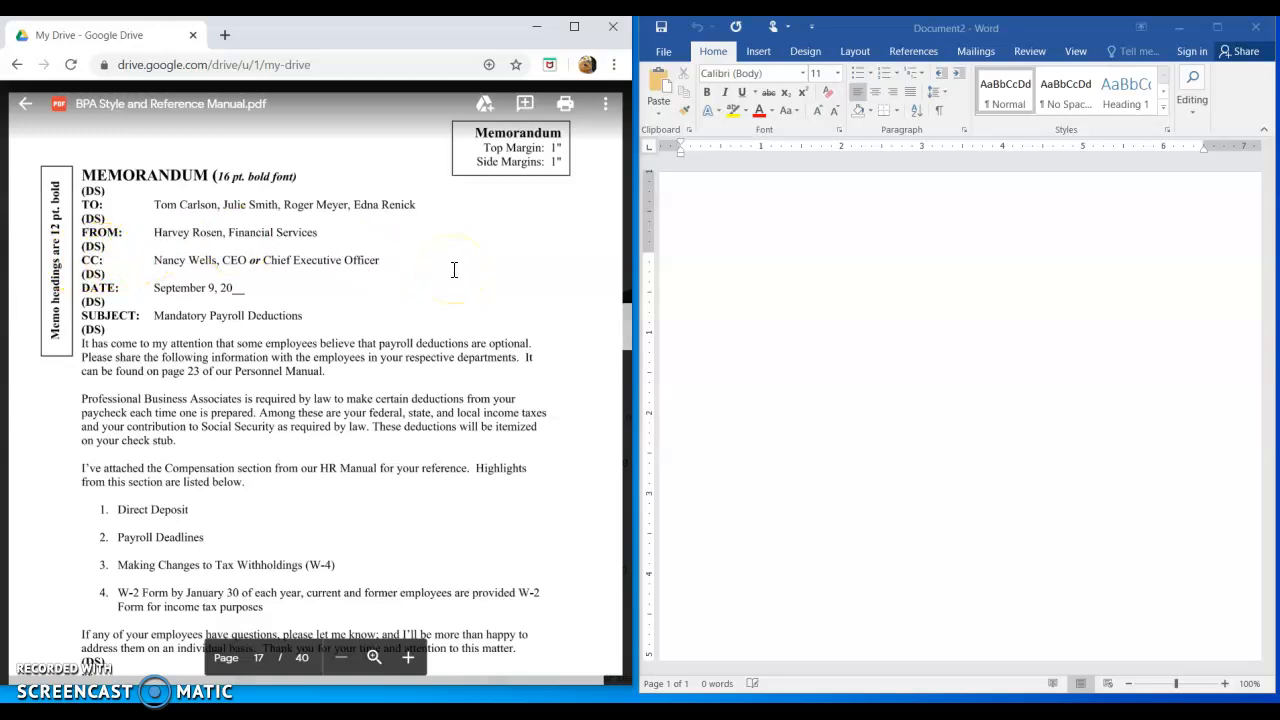
{"action": "left_click", "coordinate": [851, 265]}
{"action": "left_click", "coordinate": [1066, 106]}
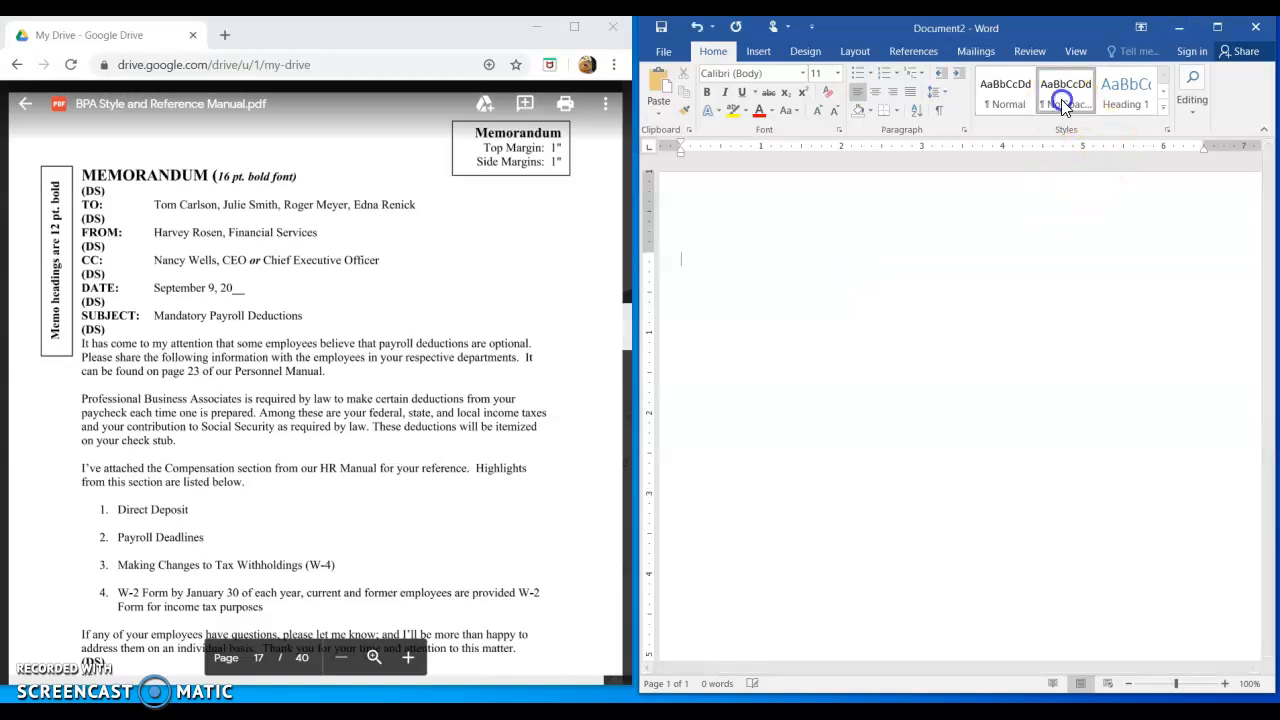
{"action": "left_click", "coordinate": [802, 73]}
{"action": "left_click", "coordinate": [786, 170]}
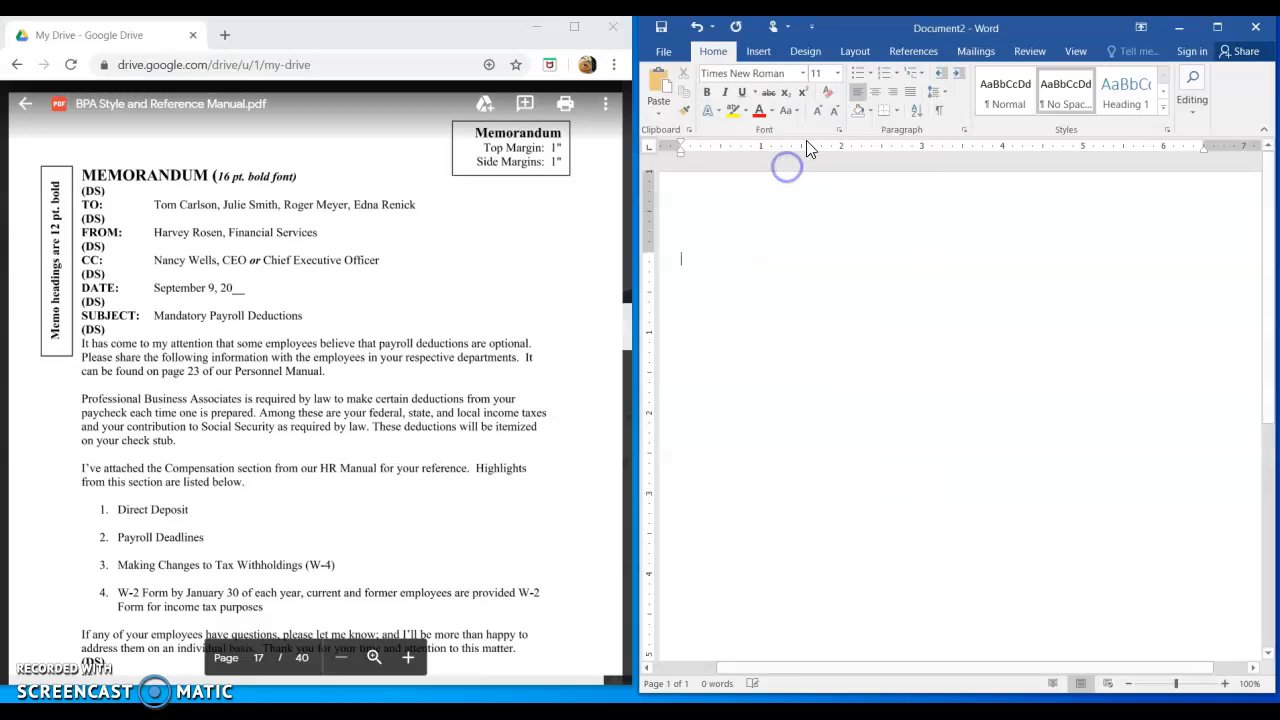
{"action": "left_click", "coordinate": [838, 73]}
{"action": "left_click", "coordinate": [818, 158]}
Step: Enter the title MEMORANDUM and the double-spaced headings TO:, FROM:, CC:, DATE: and SUBJECT:, following the style manual's memo sample
{"action": "type", "text": "MEMO"}
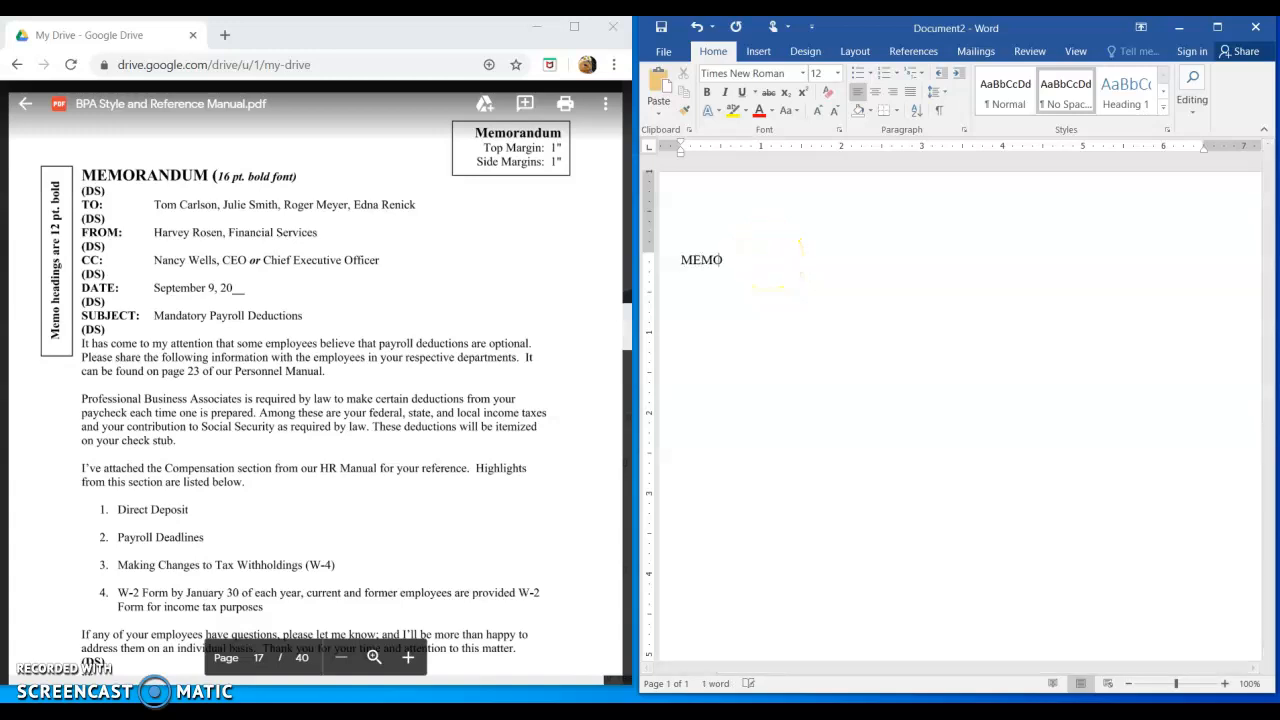
{"action": "type", "text": "RANDUM"}
{"action": "type", "text": "TO:  FROM"}
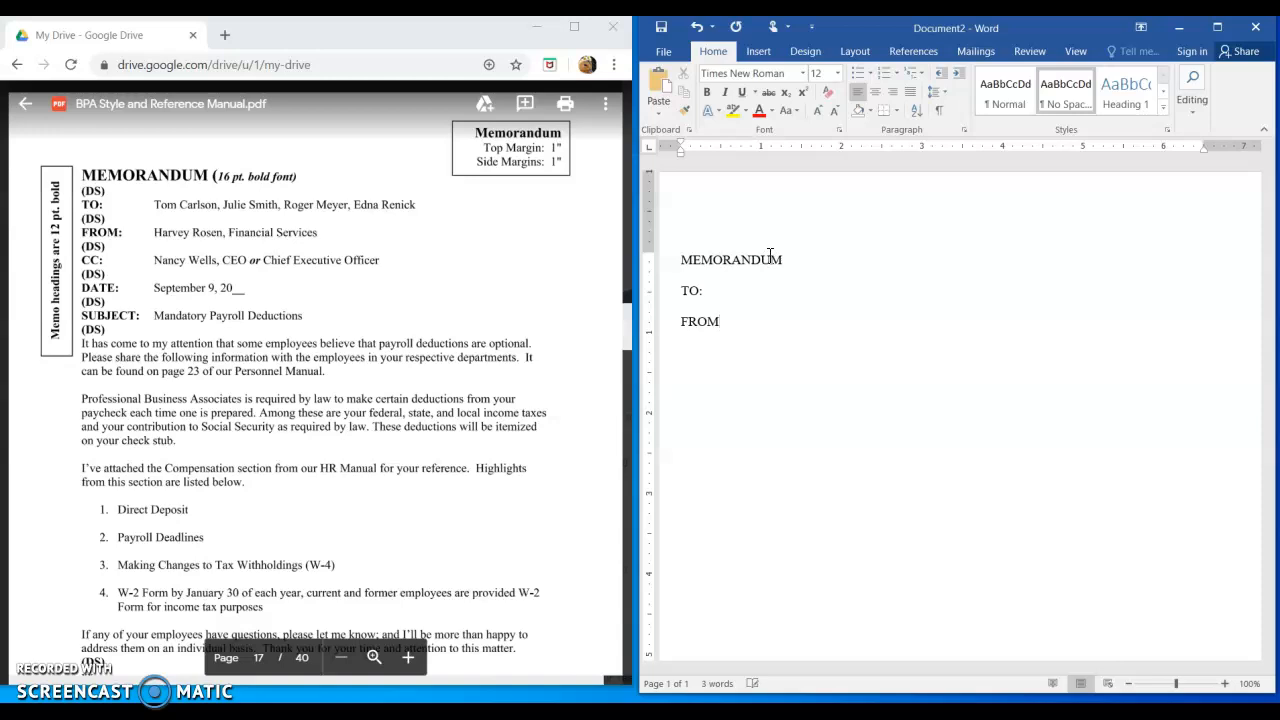
{"action": "type", "text": ":  CC"}
{"action": "key", "text": "Return"}
{"action": "type", "text": "D"}
{"action": "type", "text": "SUBJECT:"}
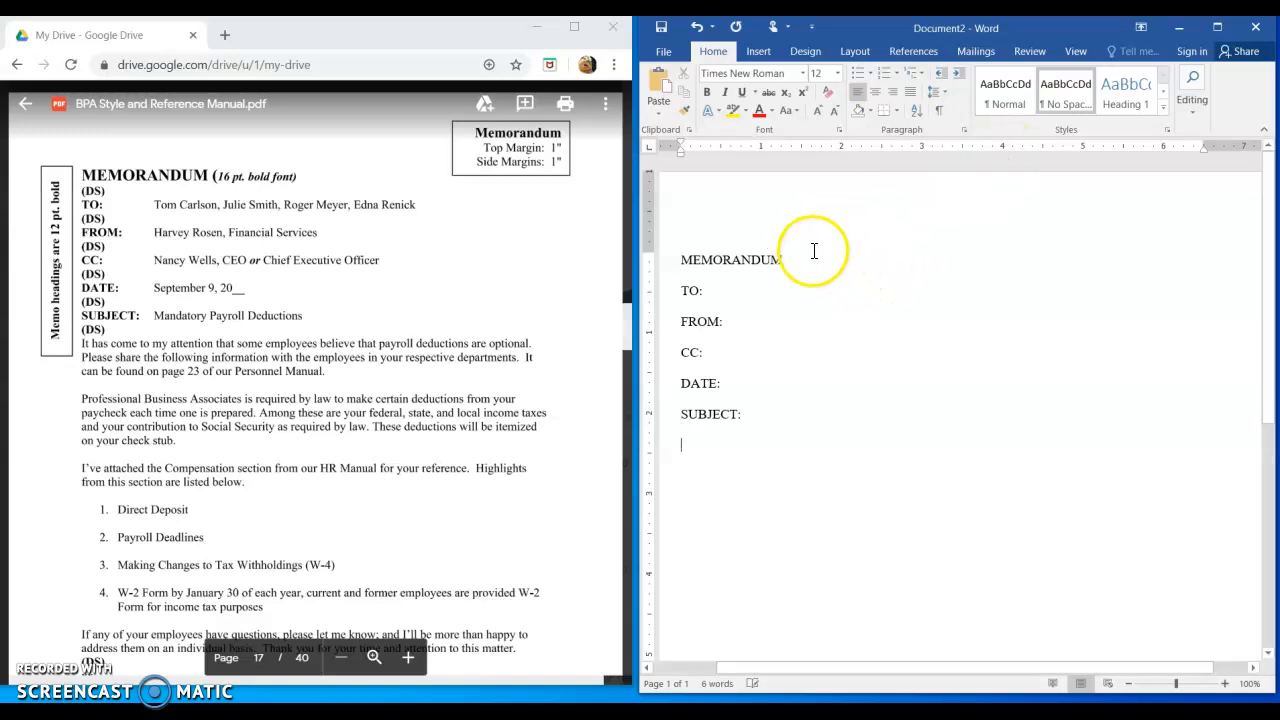
Step: Format the MEMORANDUM title as 16 pt bold
{"action": "left_click", "coordinate": [655, 260]}
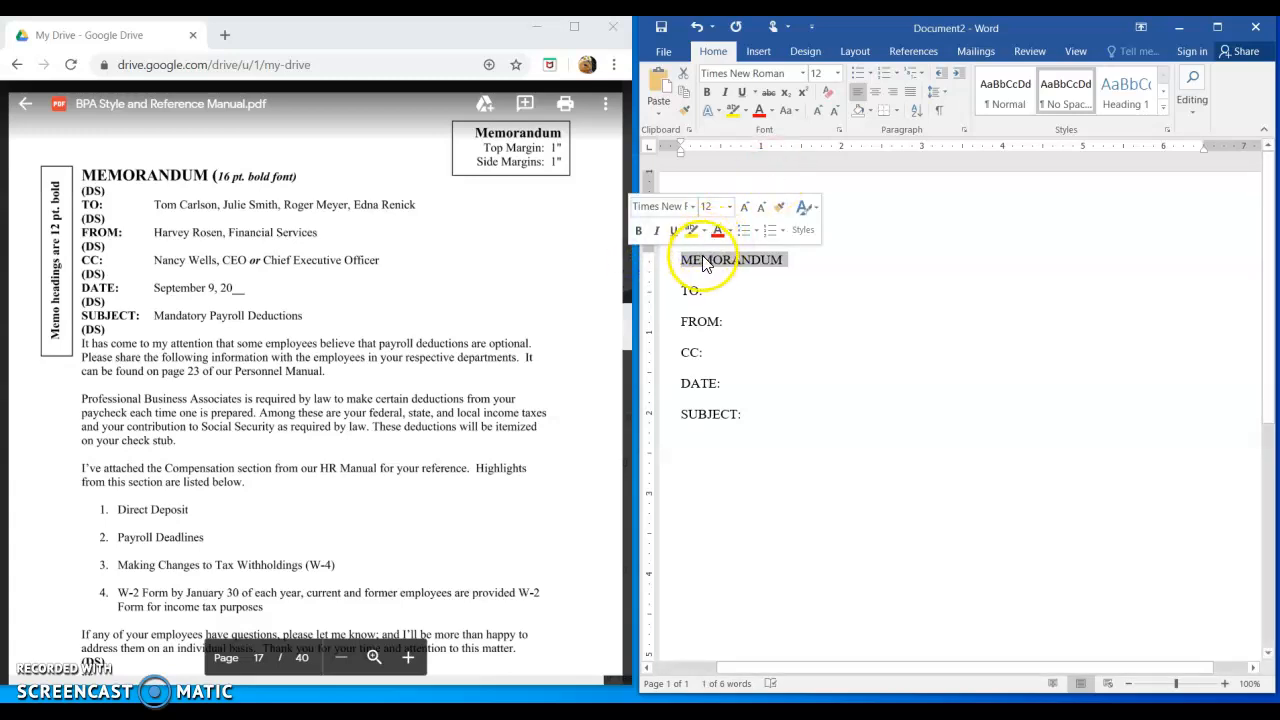
{"action": "left_click", "coordinate": [837, 73]}
{"action": "left_click", "coordinate": [817, 188]}
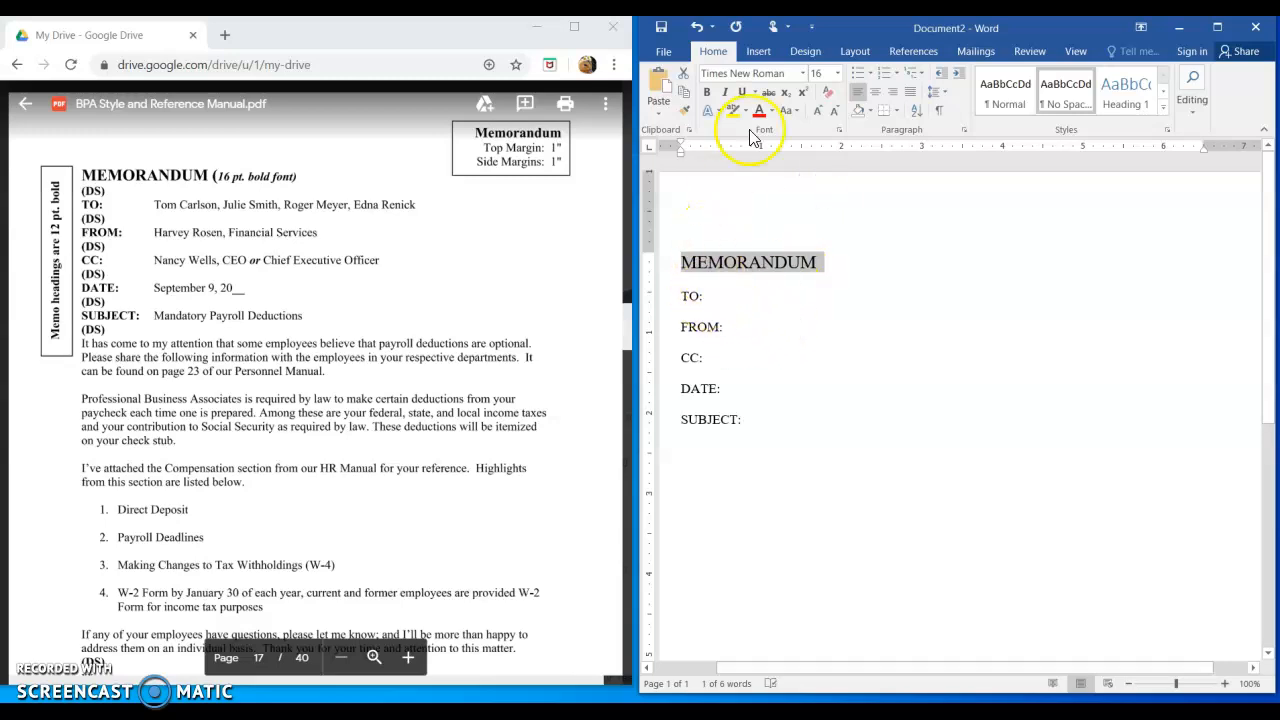
{"action": "left_click", "coordinate": [708, 93]}
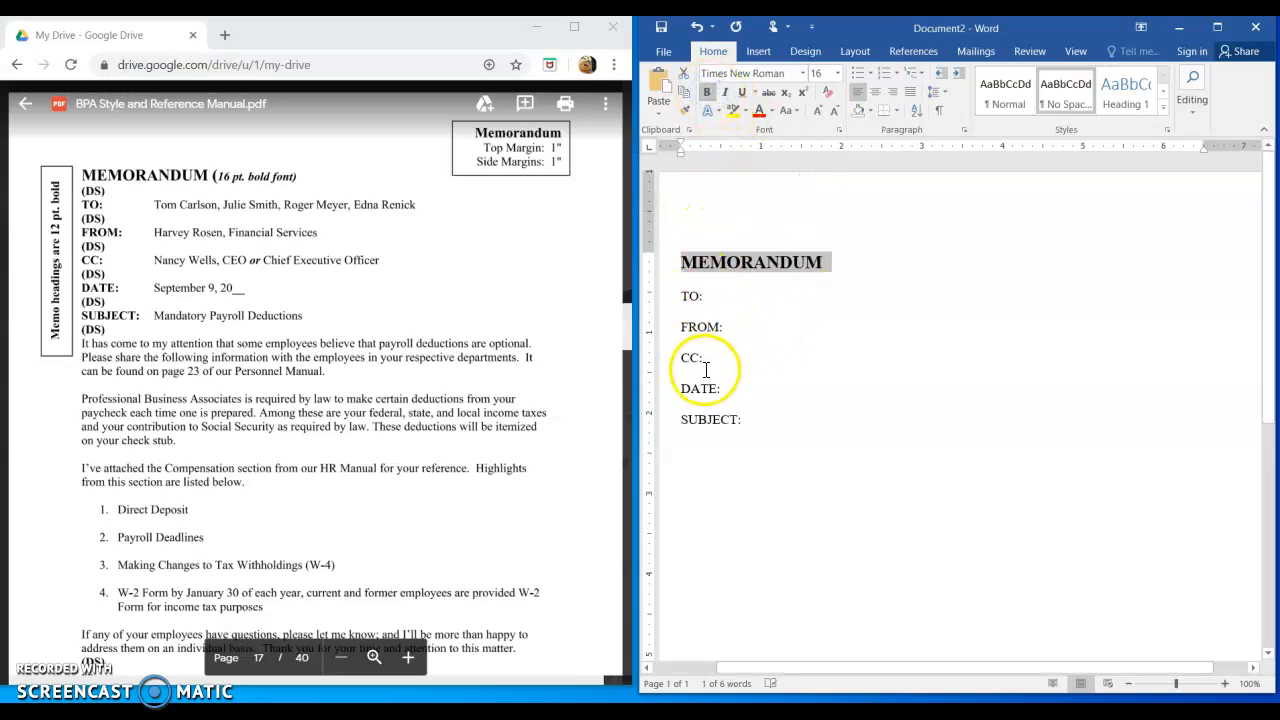
{"action": "left_click", "coordinate": [738, 303]}
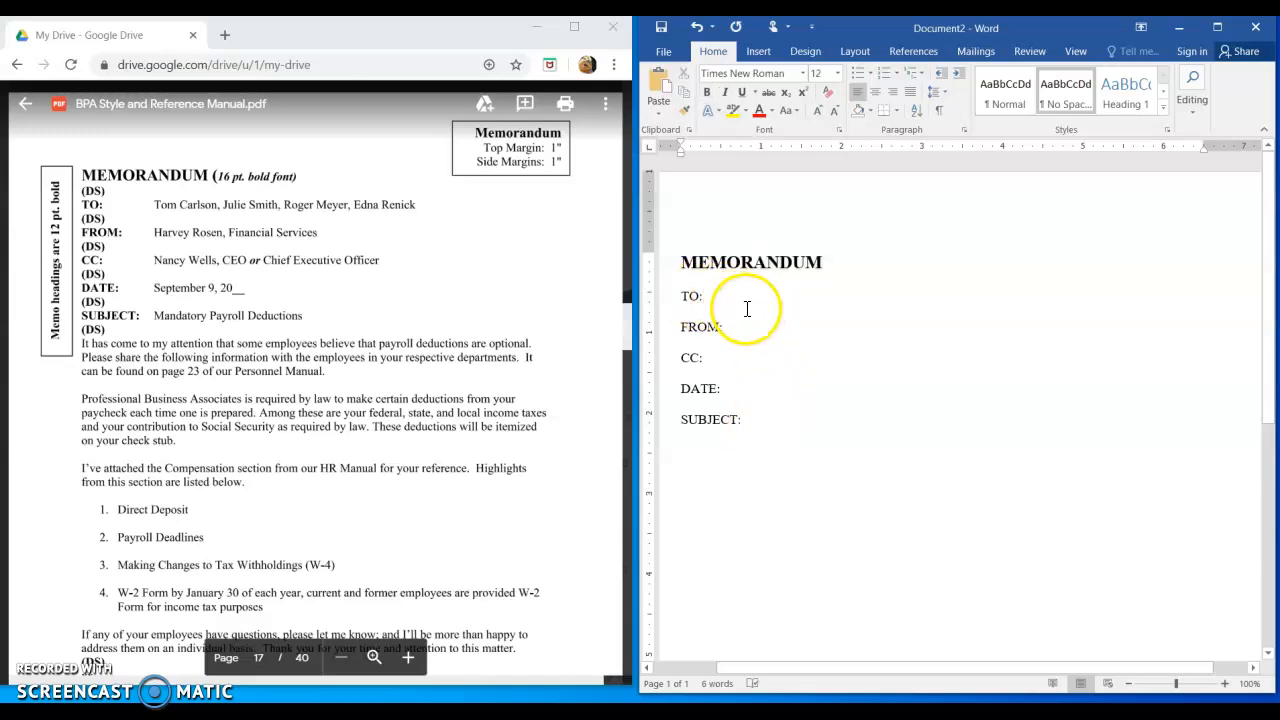
Step: Bring up the FW-2018 memo directions and enter All Company Personnel on the memo's TO line
{"action": "left_click", "coordinate": [428, 30]}
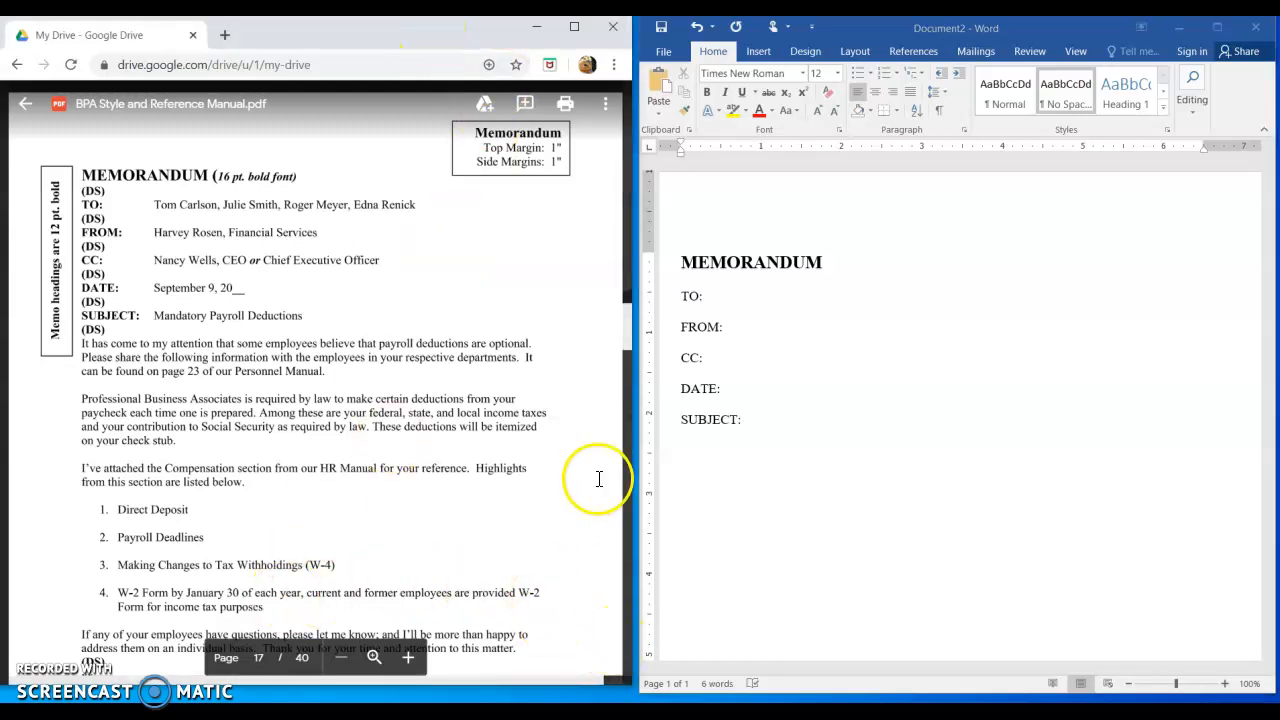
{"action": "left_click", "coordinate": [540, 34]}
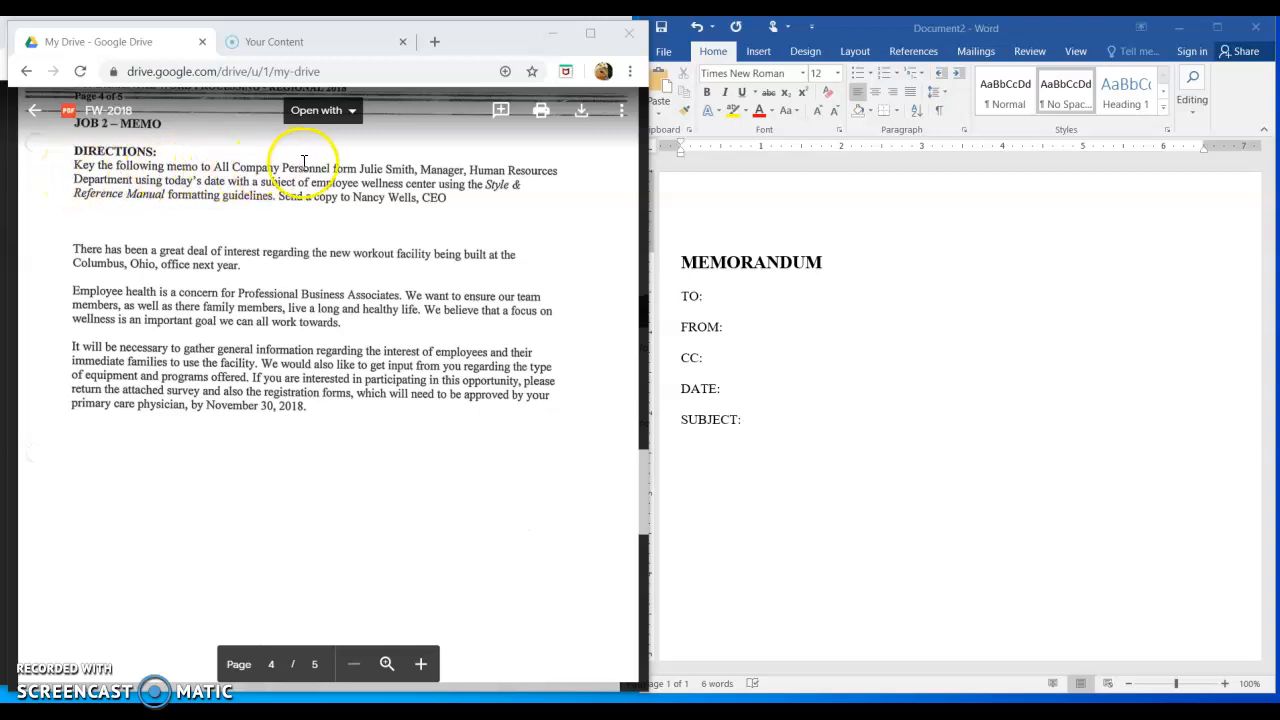
{"action": "double_click", "coordinate": [722, 297]}
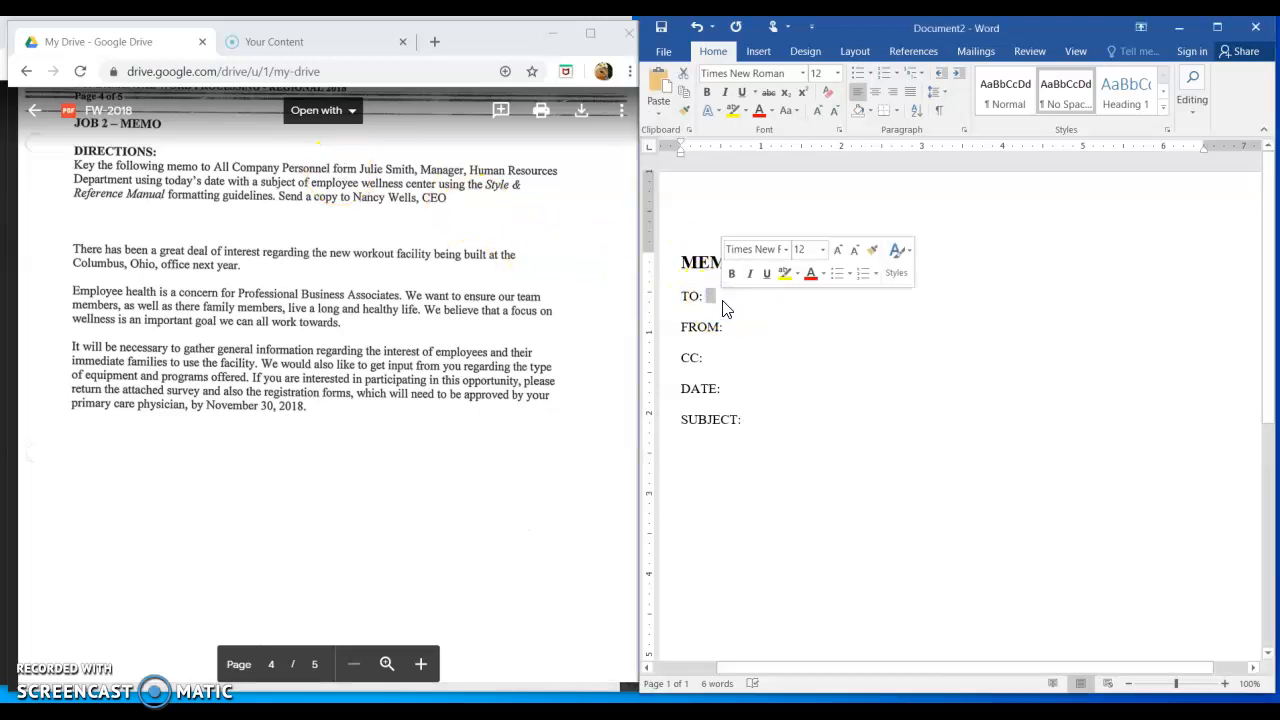
{"action": "type", "text": "All Company Personnel"}
{"action": "key", "text": "Return"}
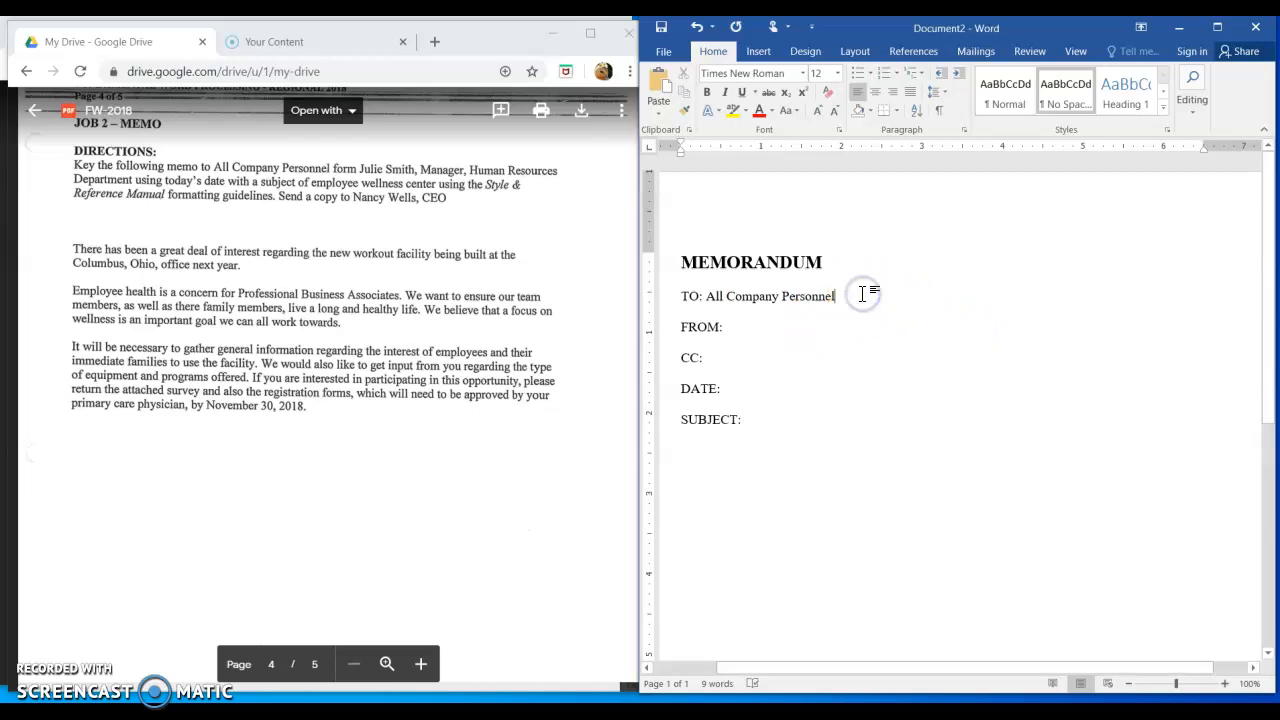
Step: Fill in the FROM line with the sender's name followed by "Manager Human Resources Dept."
{"action": "left_click", "coordinate": [757, 325]}
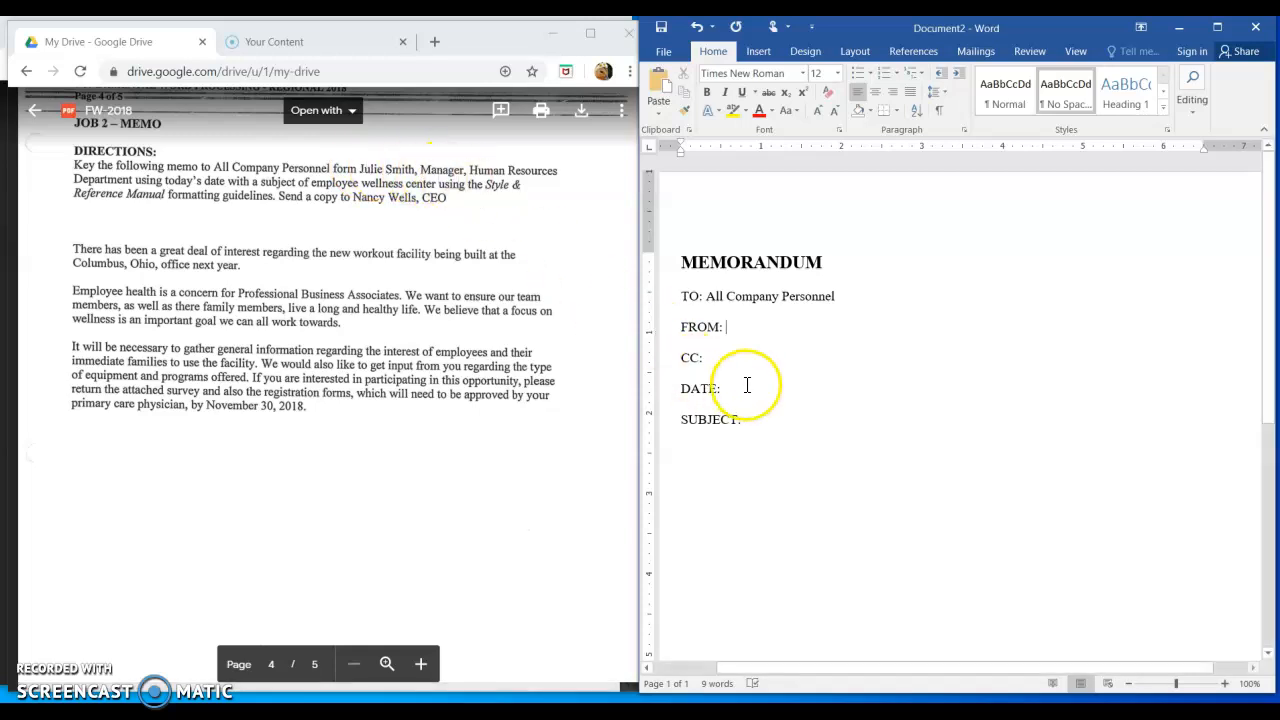
{"action": "left_click", "coordinate": [751, 325]}
{"action": "type", "text": "Jul"}
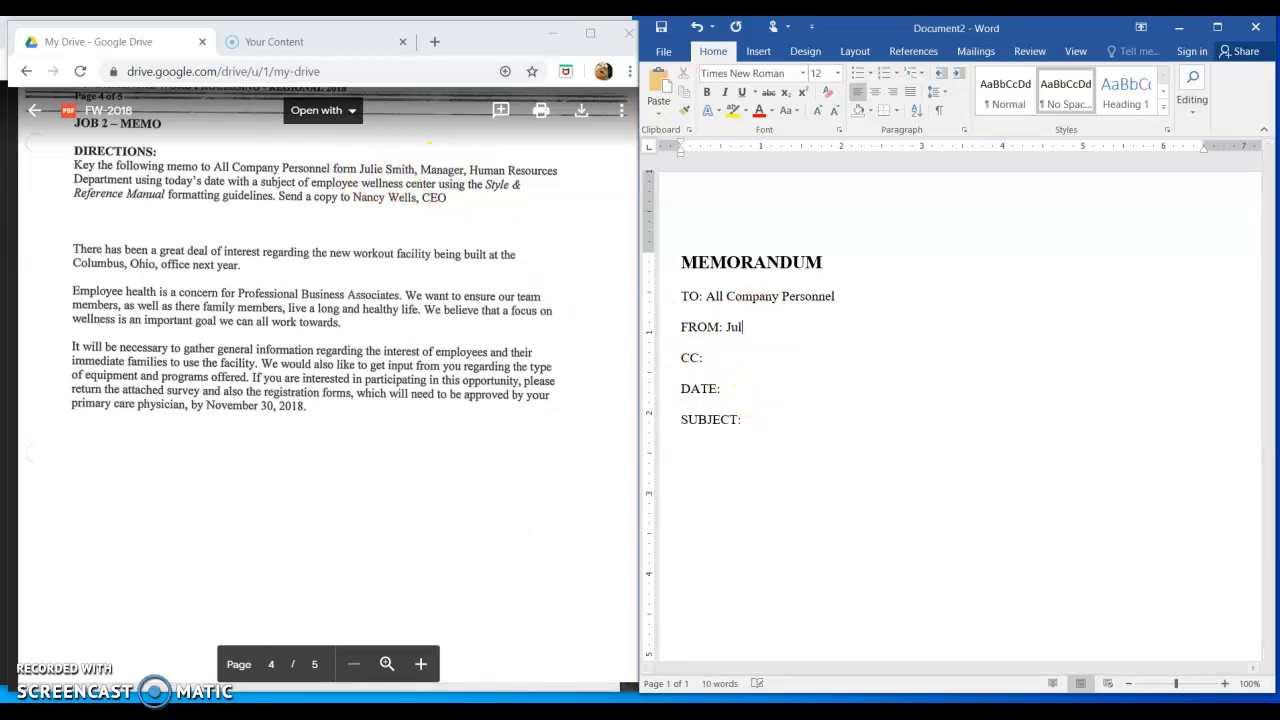
{"action": "type", "text": "ie Smith, "}
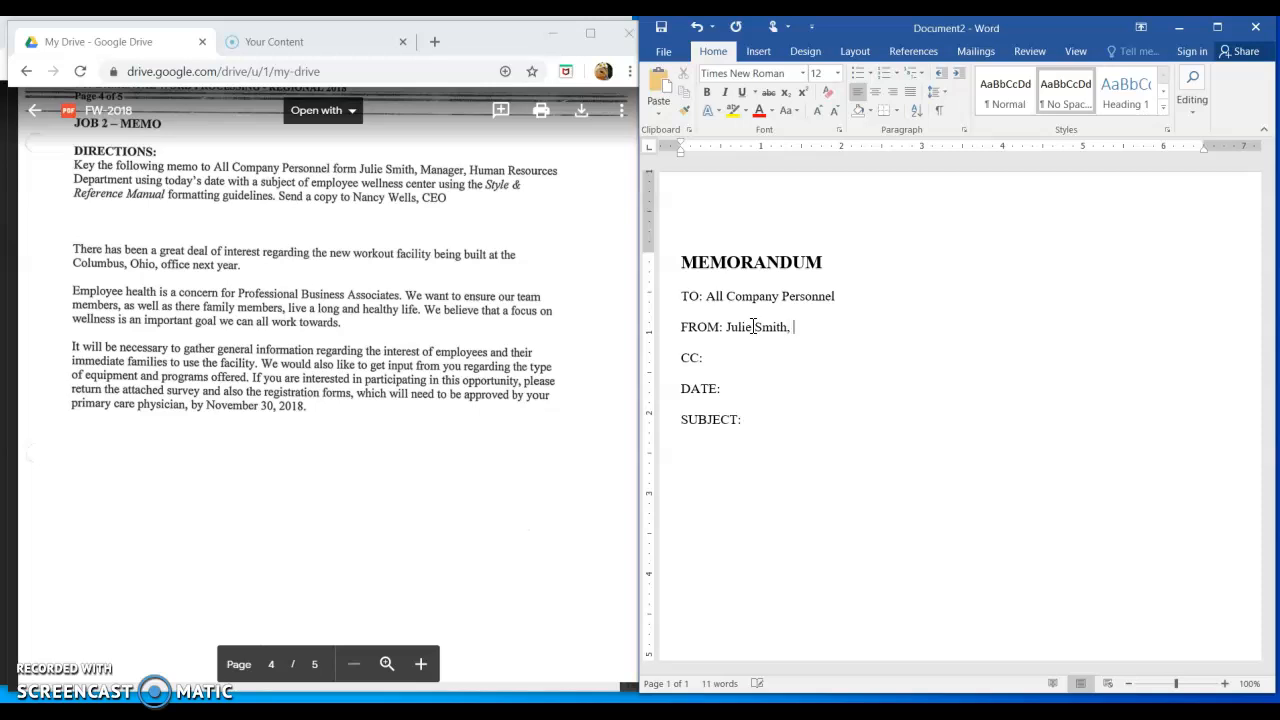
{"action": "type", "text": "Manager Human Reso"}
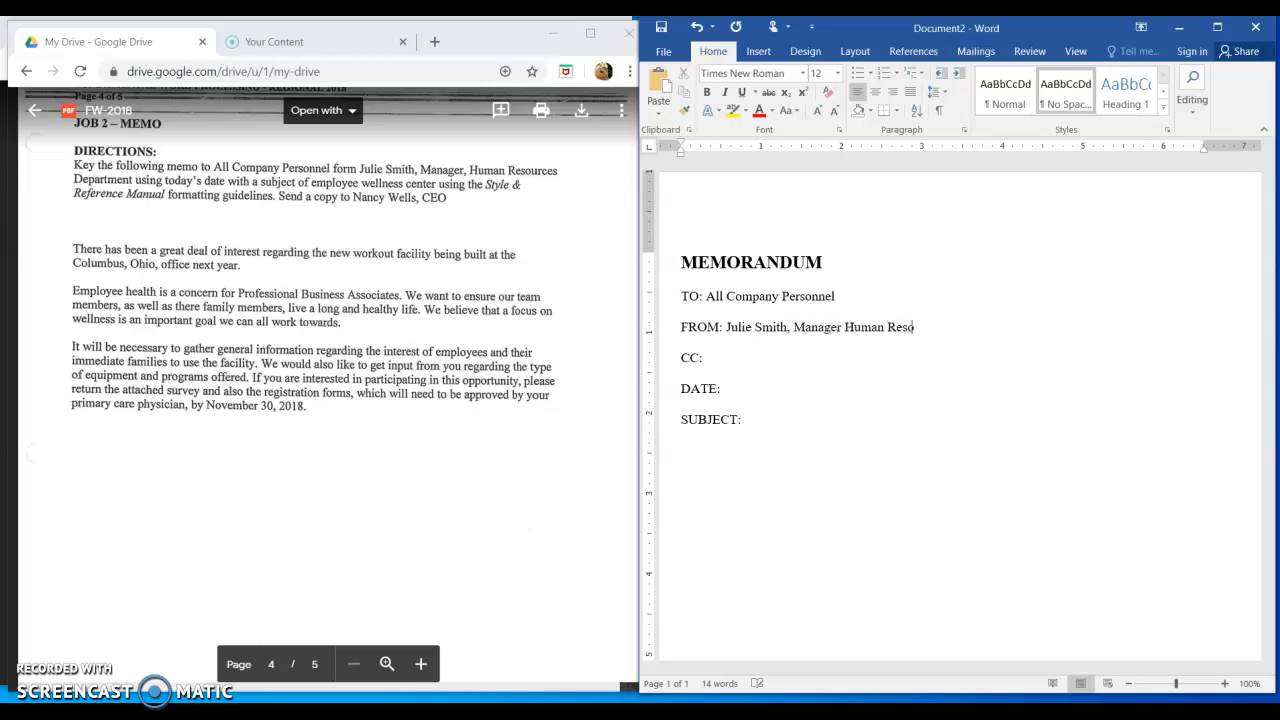
{"action": "type", "text": "urces Dept."}
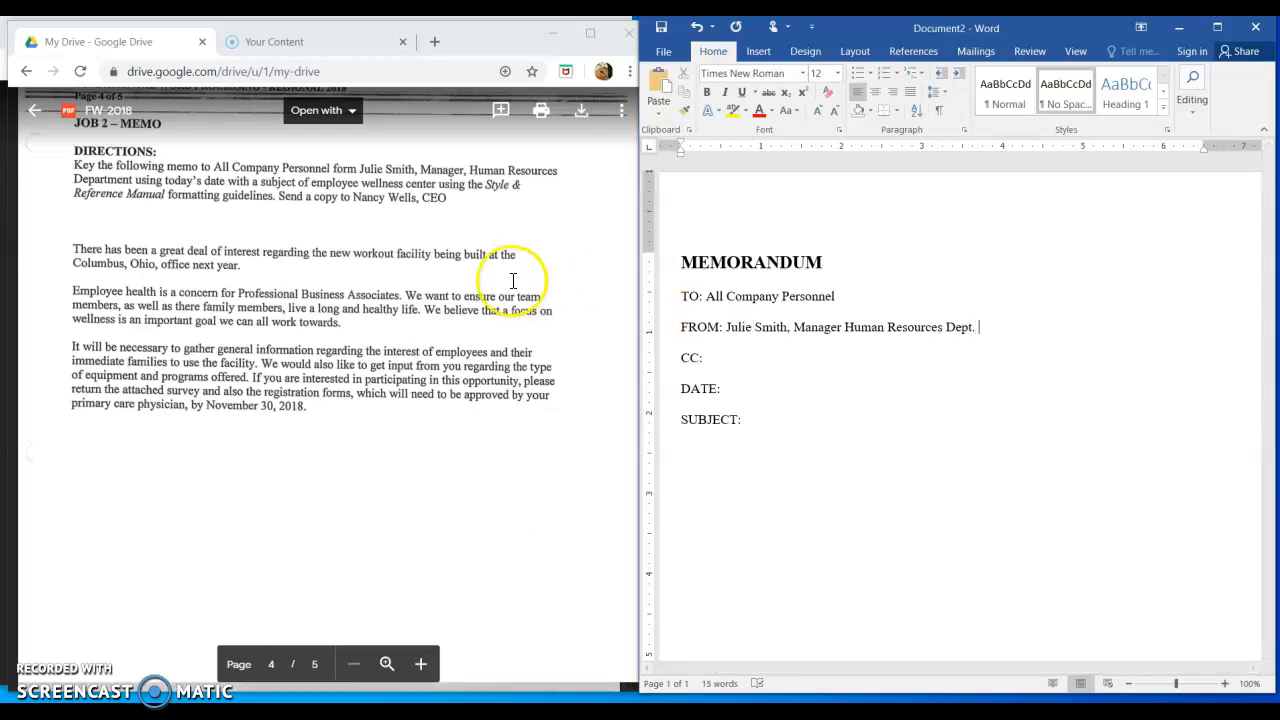
Step: Enter June 22, 2020 on the DATE line and the copy recipient's name with the title CEO on the CC line
{"action": "left_click", "coordinate": [746, 388]}
{"action": "type", "text": "Jue"}
{"action": "type", "text": "ne 22, 2020"}
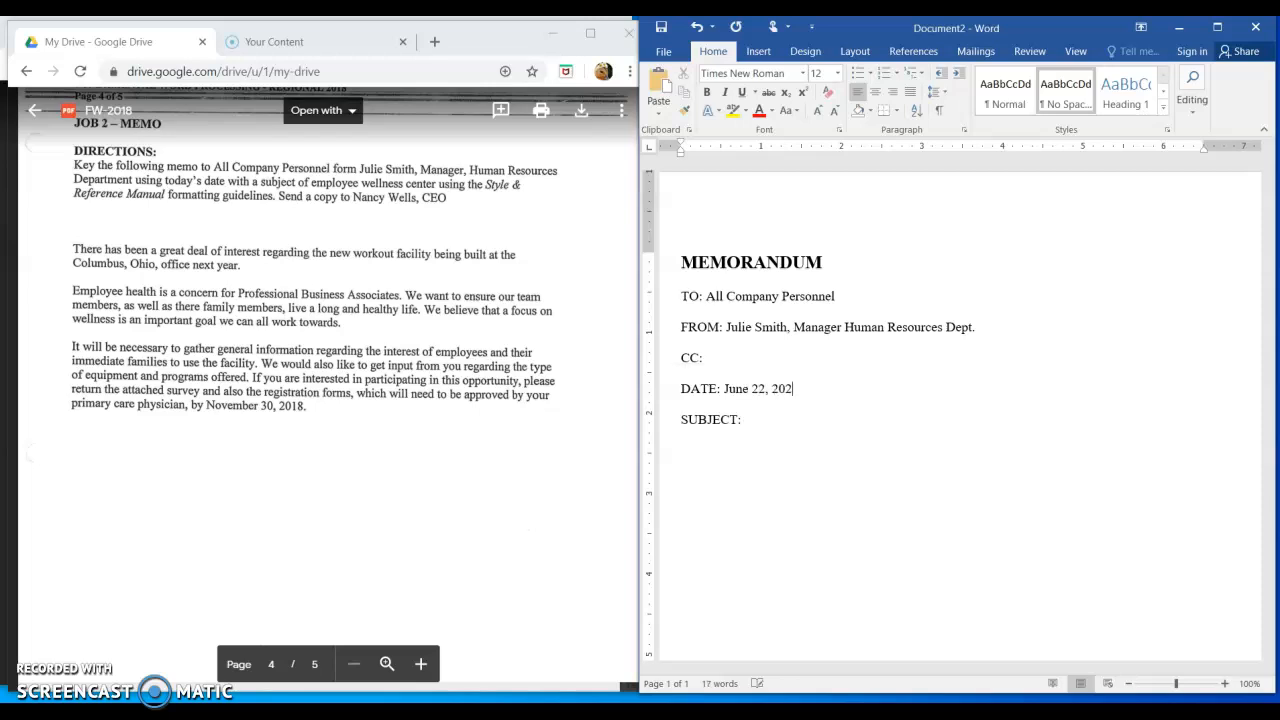
{"action": "left_click", "coordinate": [761, 359]}
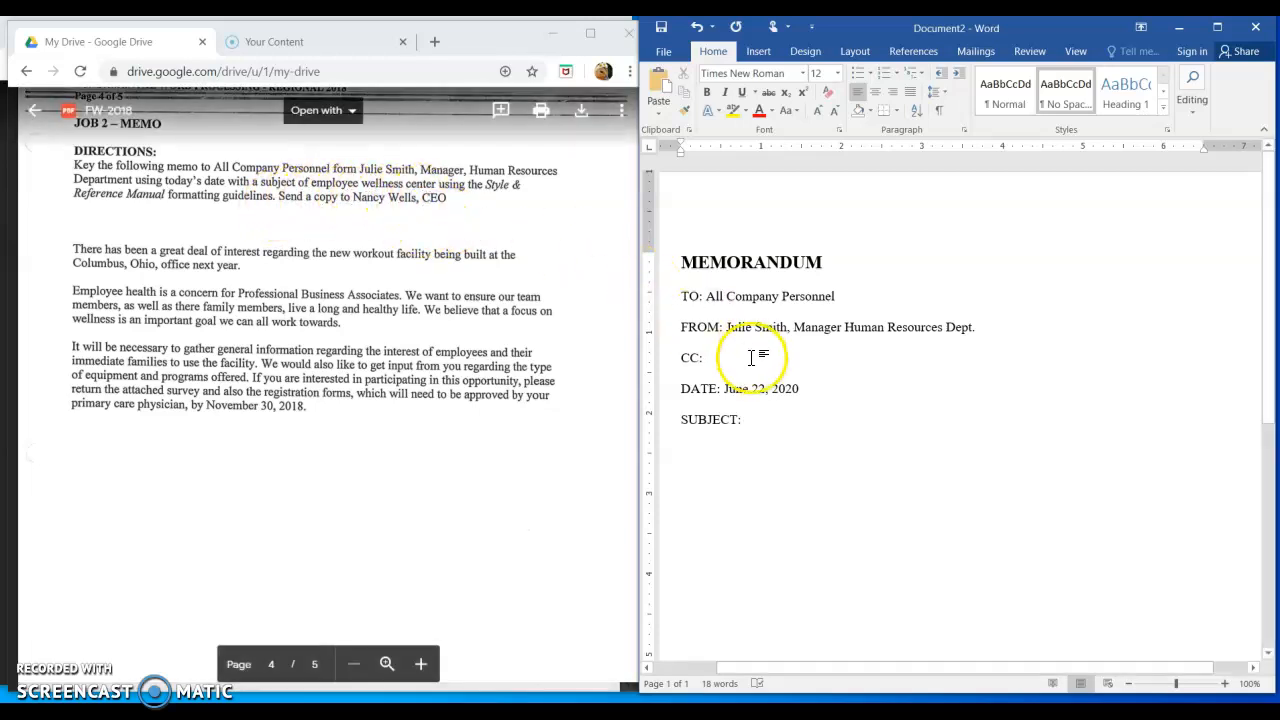
{"action": "type", "text": "Nancy Wells, CEP"}
{"action": "key", "text": "BackSpace"}
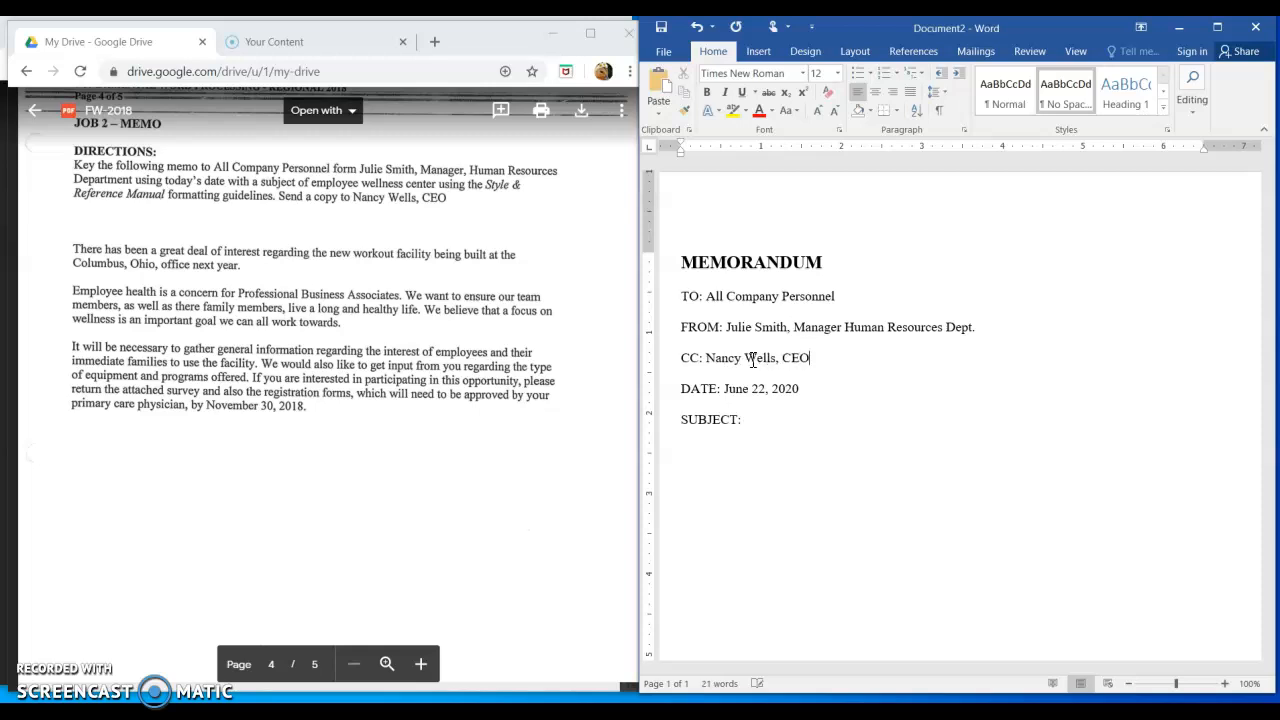
Step: Enter Employee Wellness Center on the SUBJECT line
{"action": "left_click", "coordinate": [777, 423]}
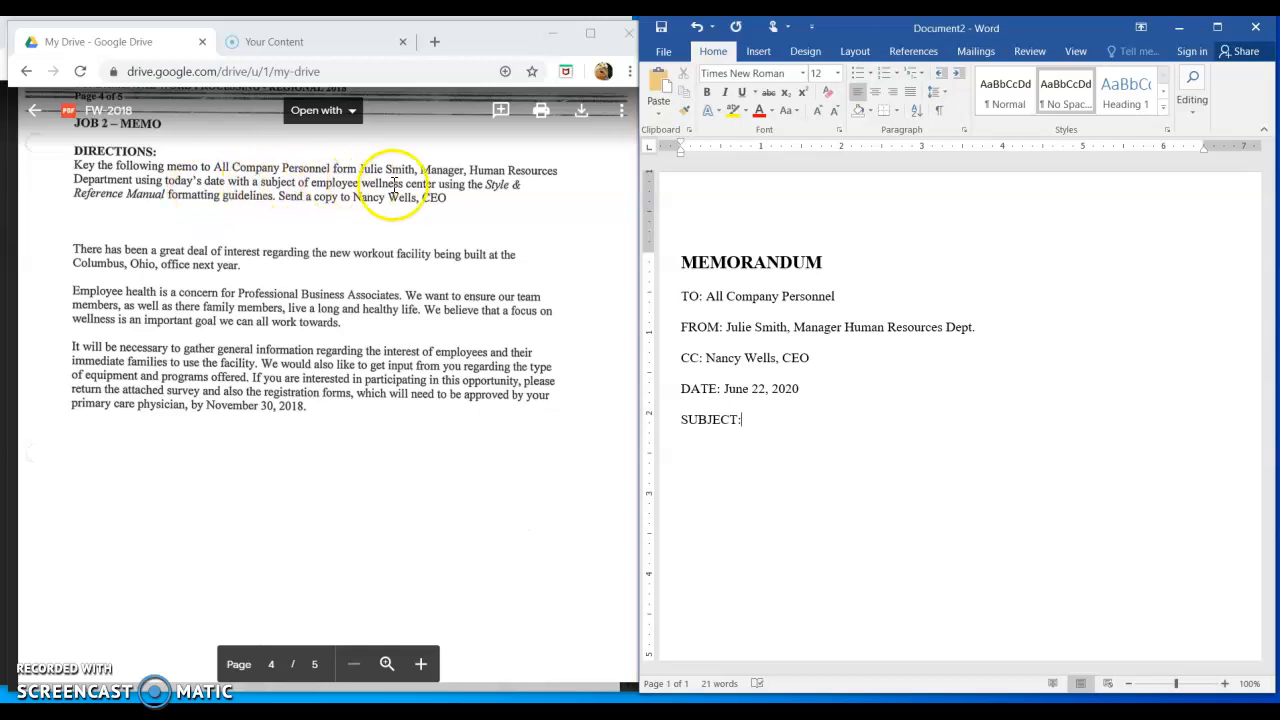
{"action": "left_click", "coordinate": [804, 416]}
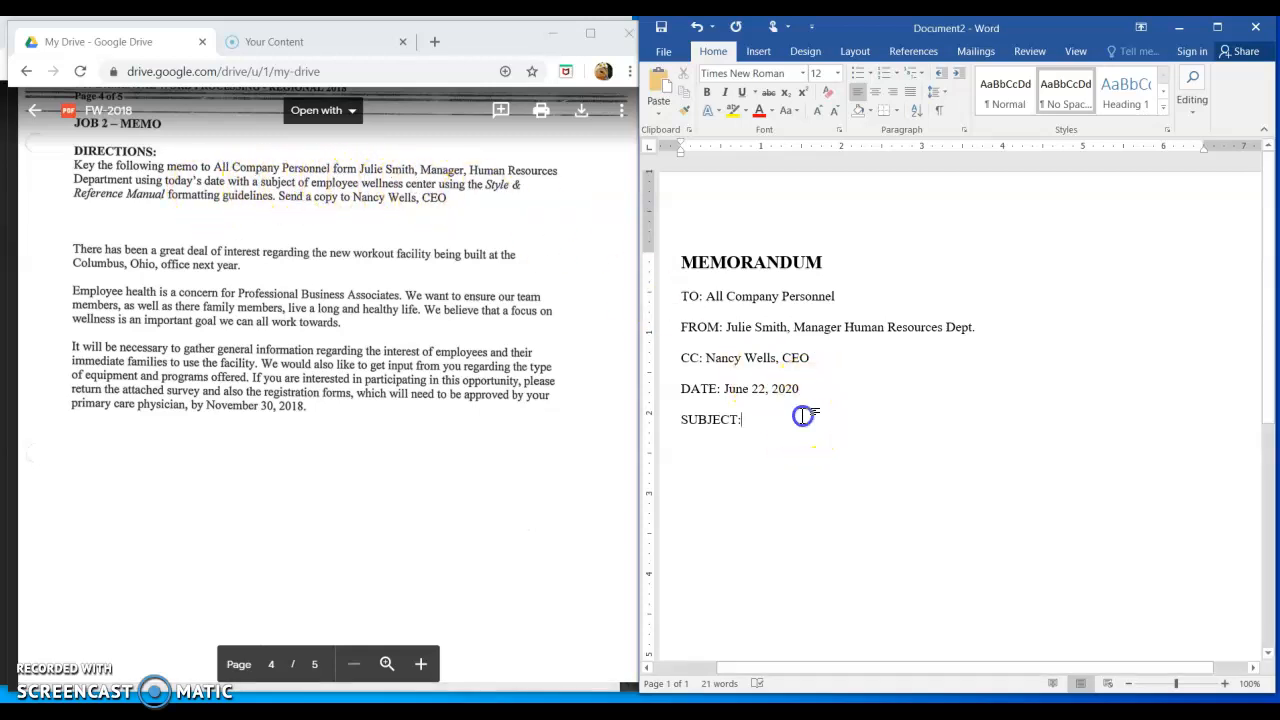
{"action": "type", "text": "En"}
{"action": "type", "text": "ployee W"}
{"action": "type", "text": "ellness Center"}
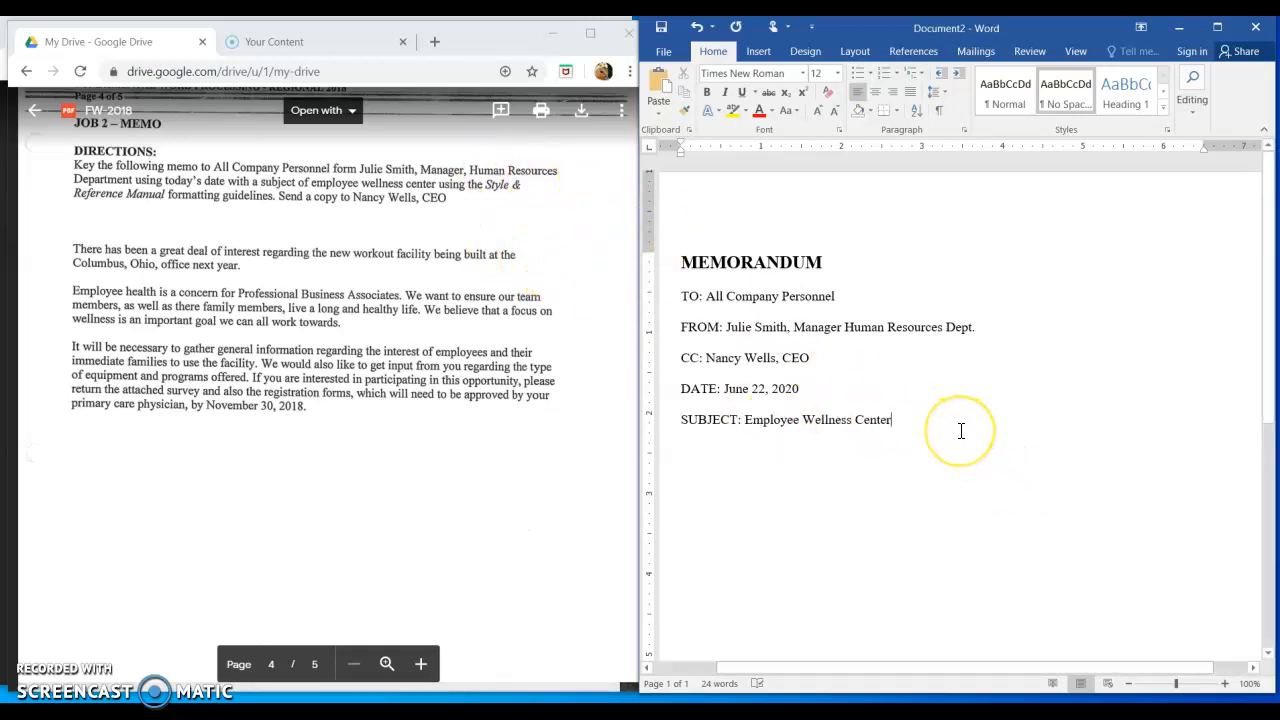
Step: Enter the three body paragraphs from the directions below the subject, from "These has been a great deal of interest" to "by November 30, 2018."
{"action": "key", "text": "Return"}
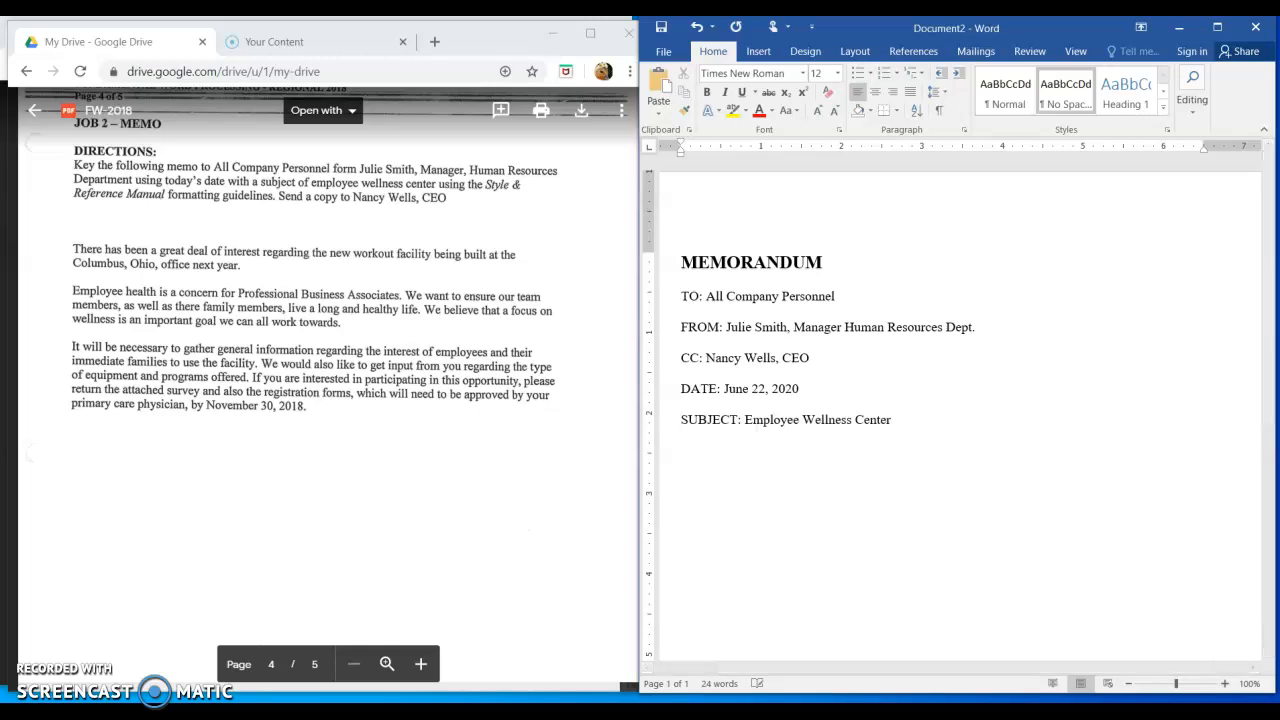
{"action": "type", "text": "These has been a great deal"}
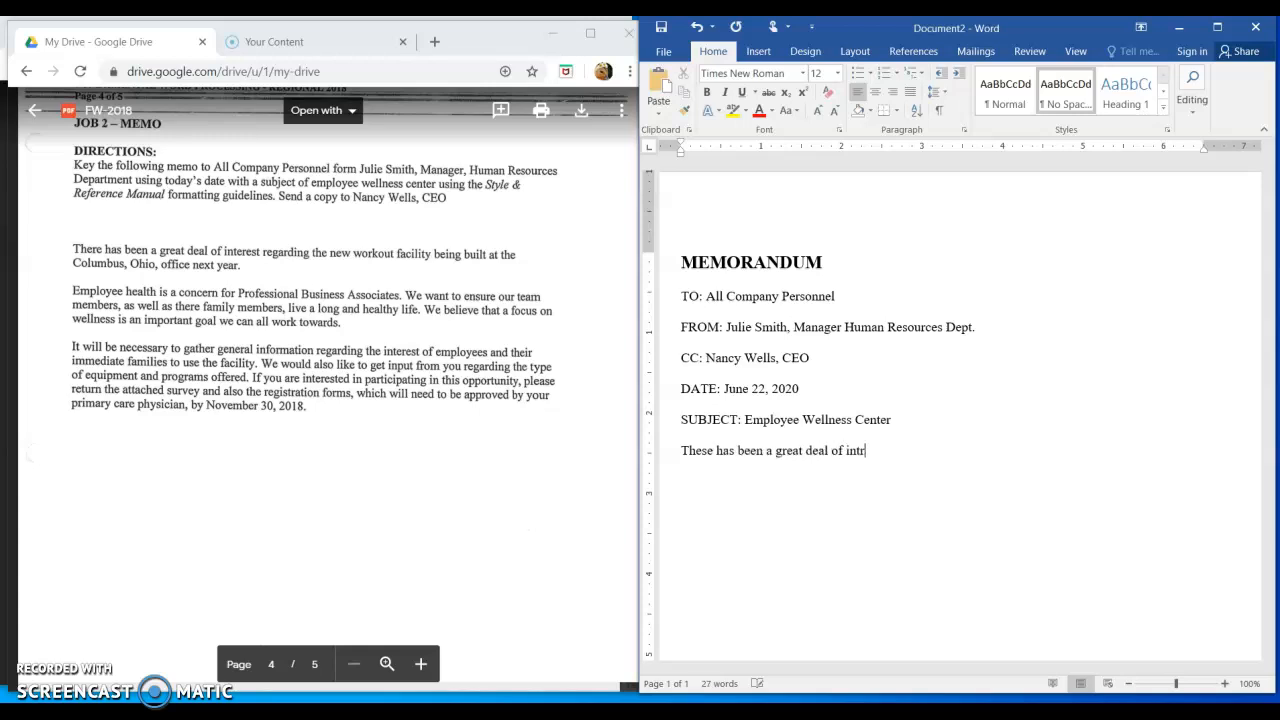
{"action": "type", "text": " of interest regarding the new workout facility being built at the"}
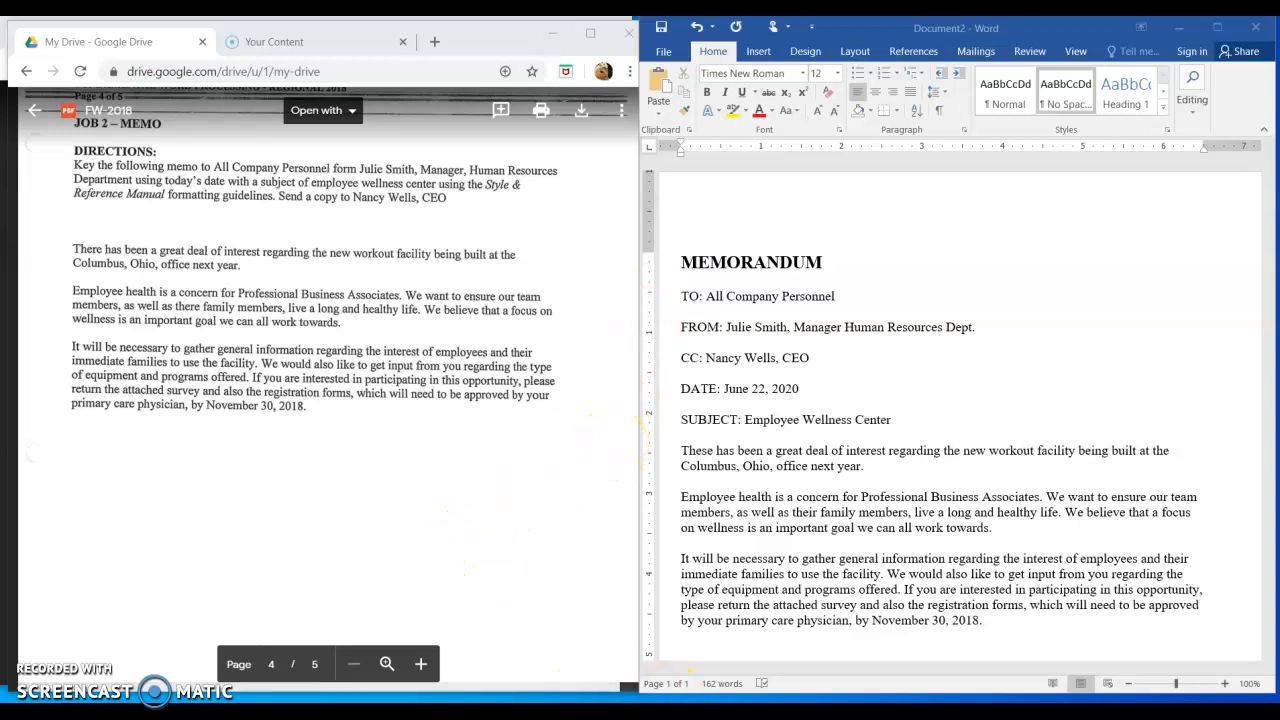
Step: Bring the style manual's memo sample back into view and make the TO: and FROM: headings bold, including their colons
{"action": "mouse_move", "coordinate": [593, 702]}
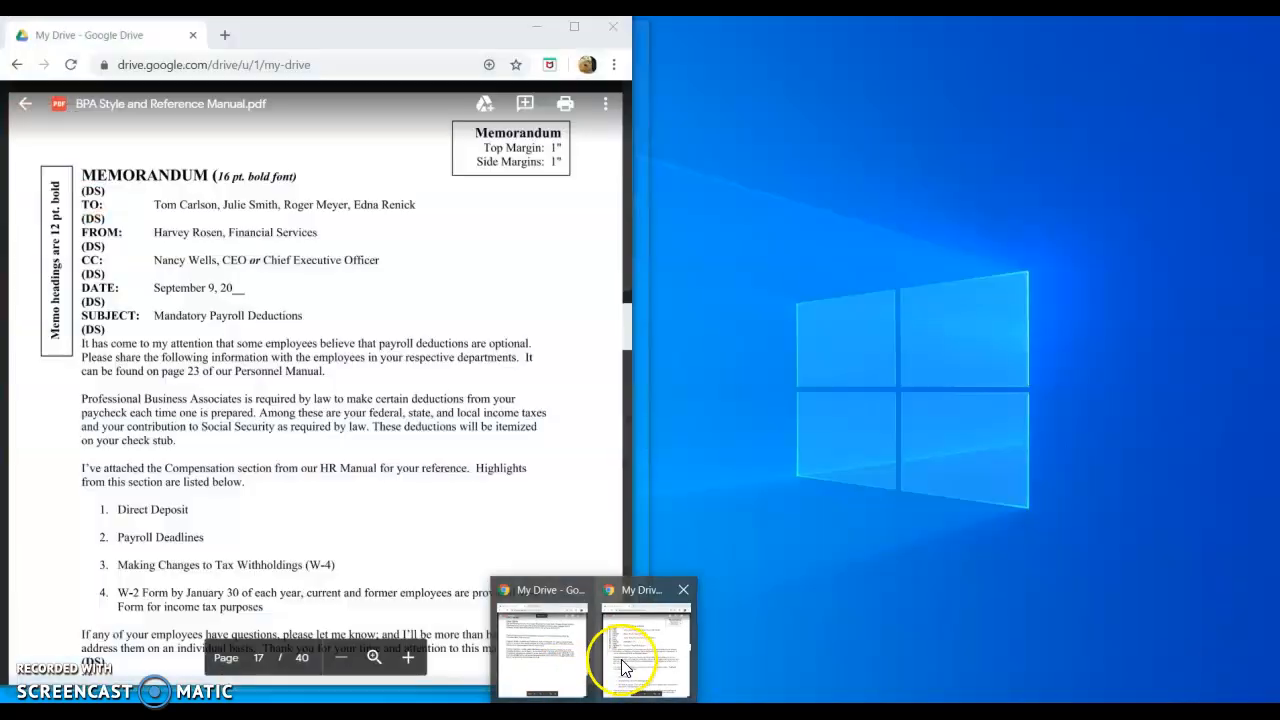
{"action": "left_click", "coordinate": [624, 657]}
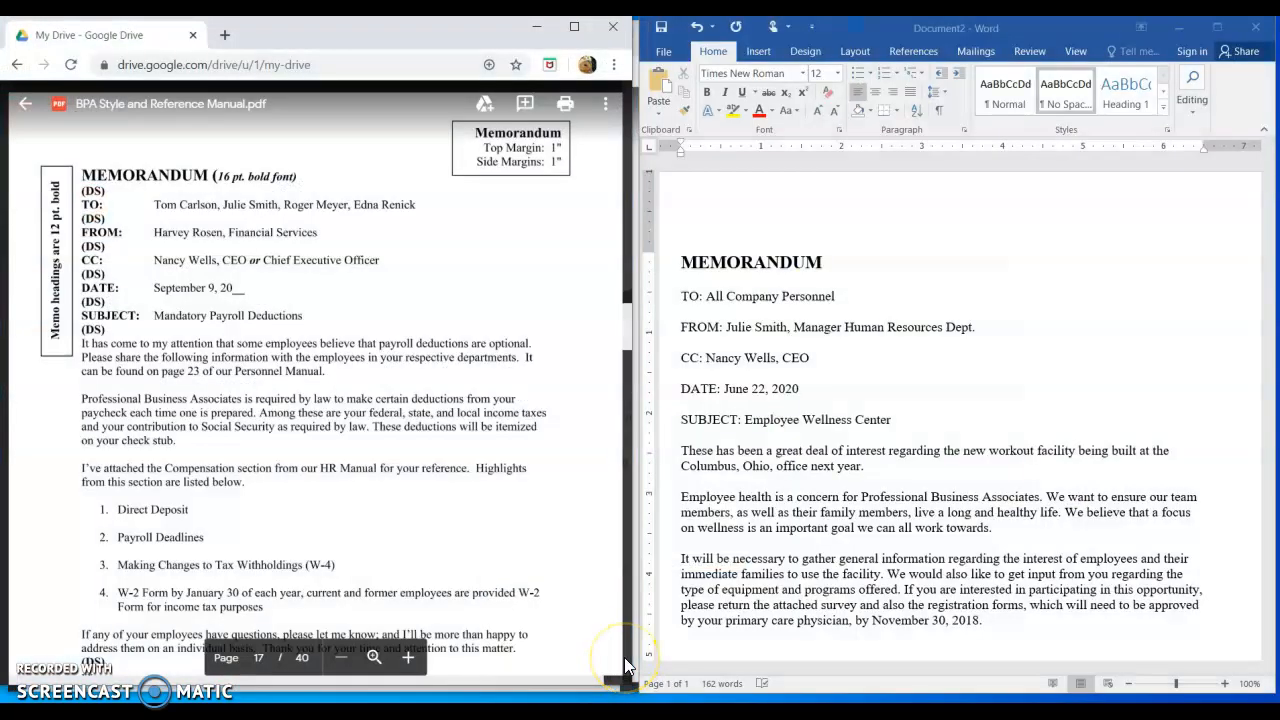
{"action": "left_click", "coordinate": [705, 292]}
{"action": "double_click", "coordinate": [697, 298]}
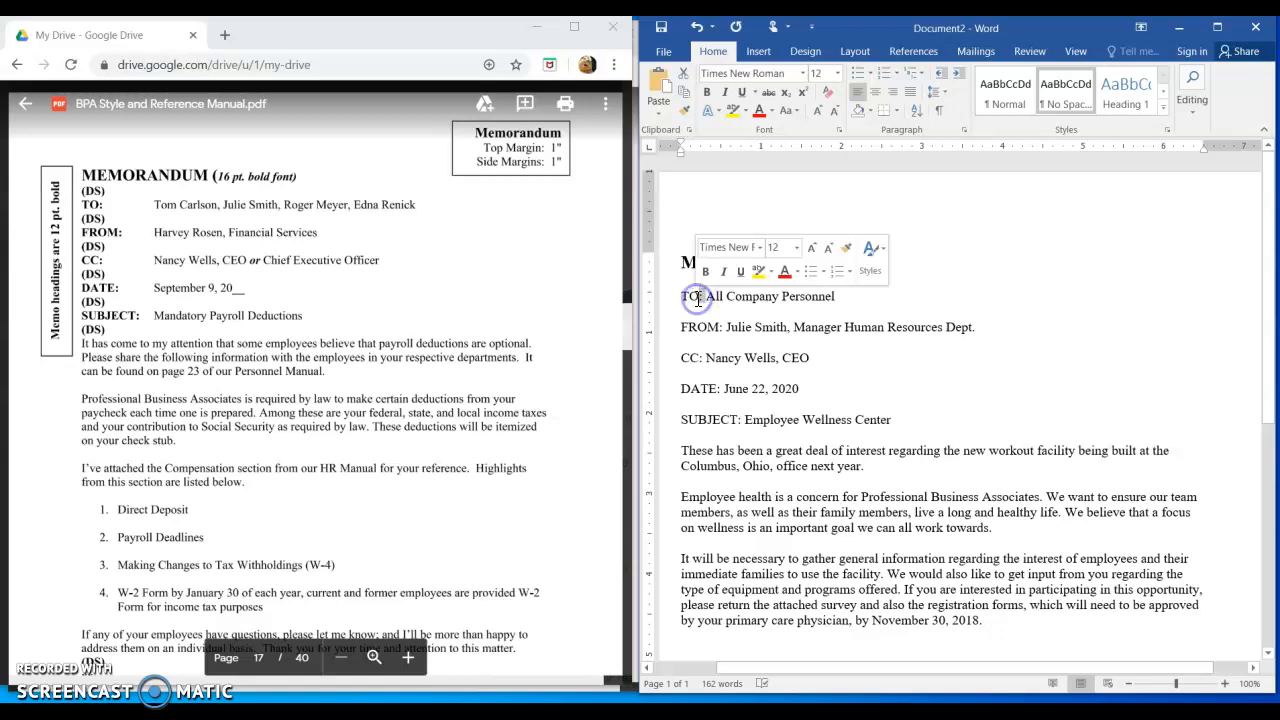
{"action": "left_click", "coordinate": [706, 91]}
{"action": "left_click_drag", "start_coordinate": [723, 328], "coordinate": [668, 328]}
{"action": "left_click", "coordinate": [706, 91]}
{"action": "left_click_drag", "start_coordinate": [698, 300], "coordinate": [709, 298]}
{"action": "left_click", "coordinate": [706, 91]}
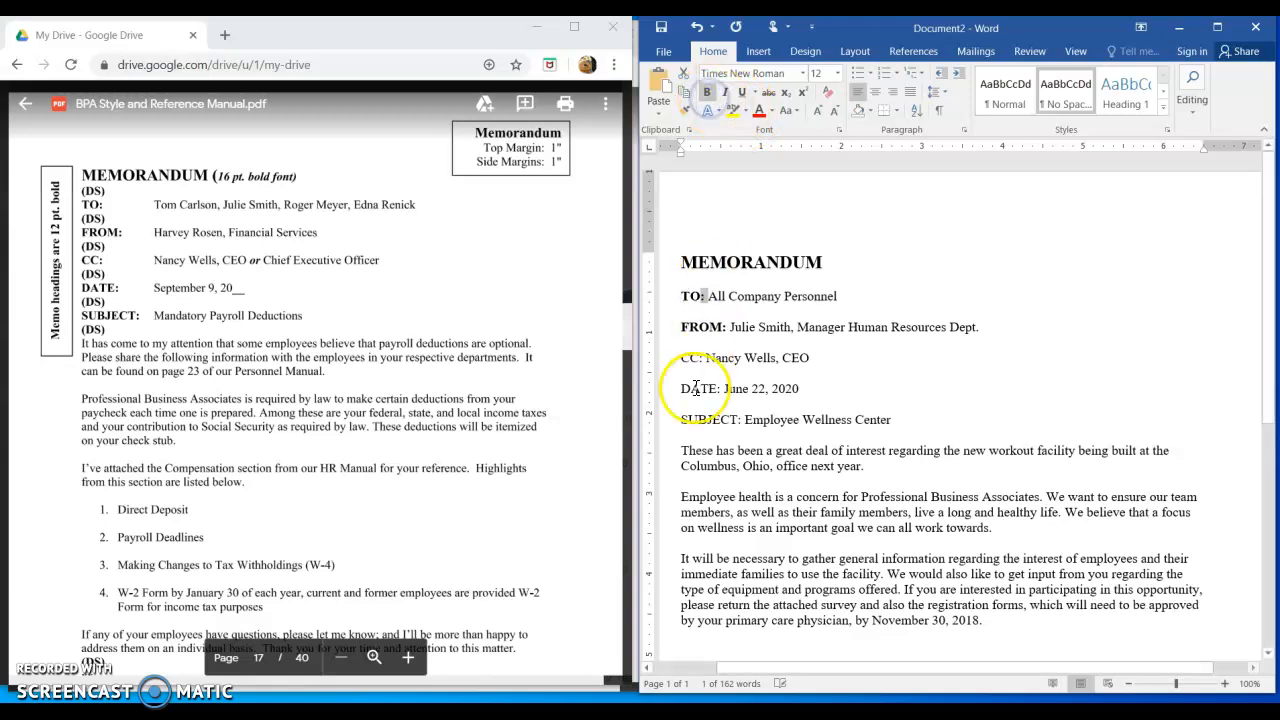
Step: Make the CC:, DATE: and SUBJECT: headings bold, including their colons
{"action": "left_click_drag", "start_coordinate": [704, 358], "coordinate": [703, 358]}
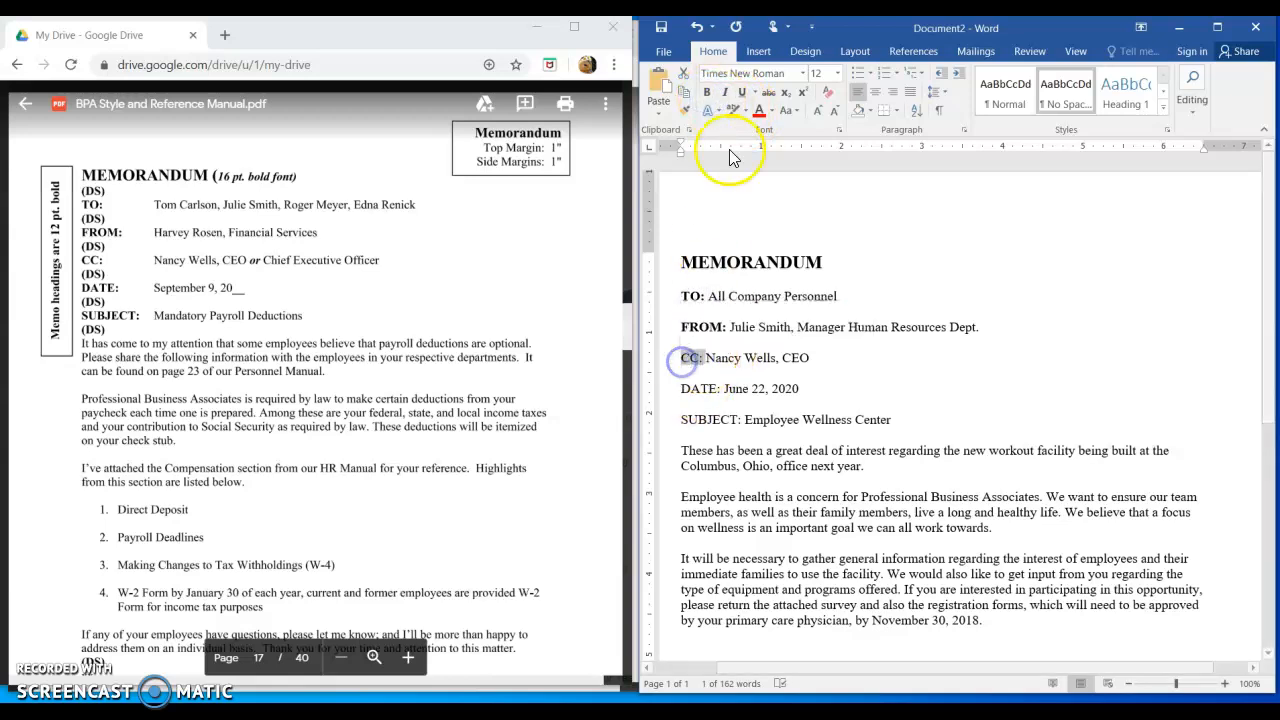
{"action": "left_click", "coordinate": [706, 91]}
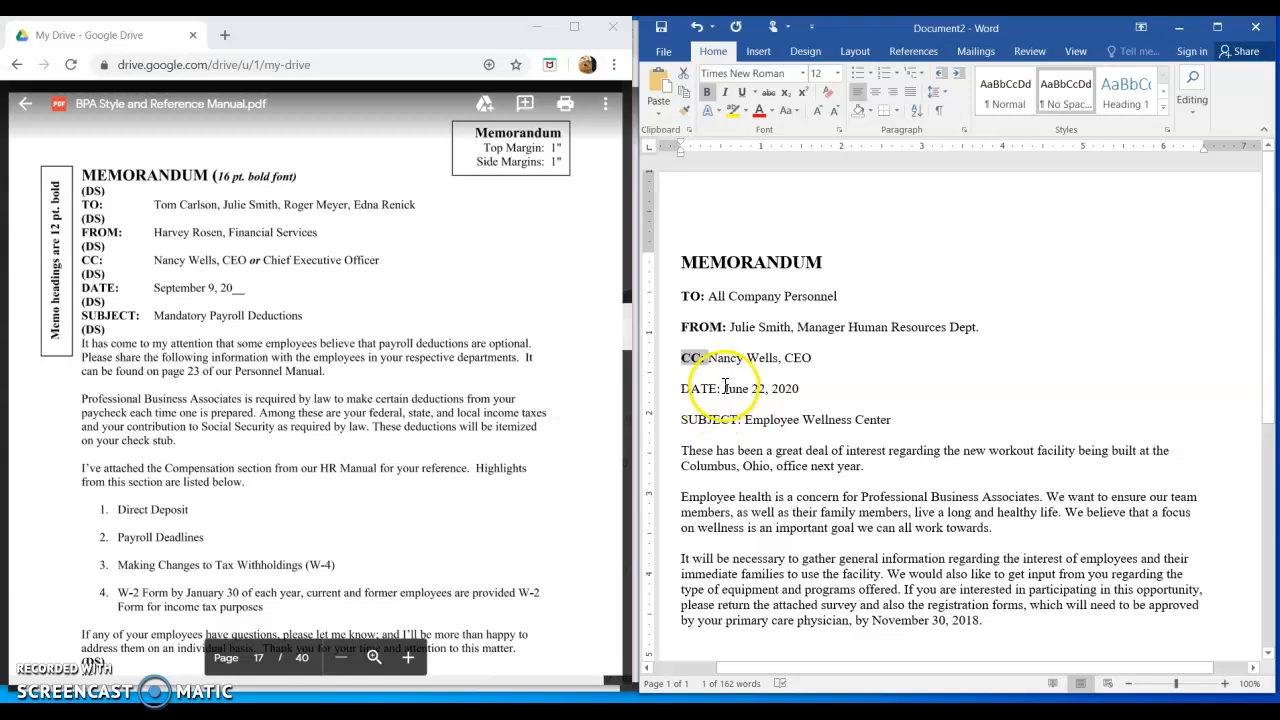
{"action": "left_click_drag", "start_coordinate": [721, 388], "coordinate": [686, 388]}
{"action": "left_click", "coordinate": [702, 94]}
{"action": "left_click_drag", "start_coordinate": [740, 420], "coordinate": [694, 422]}
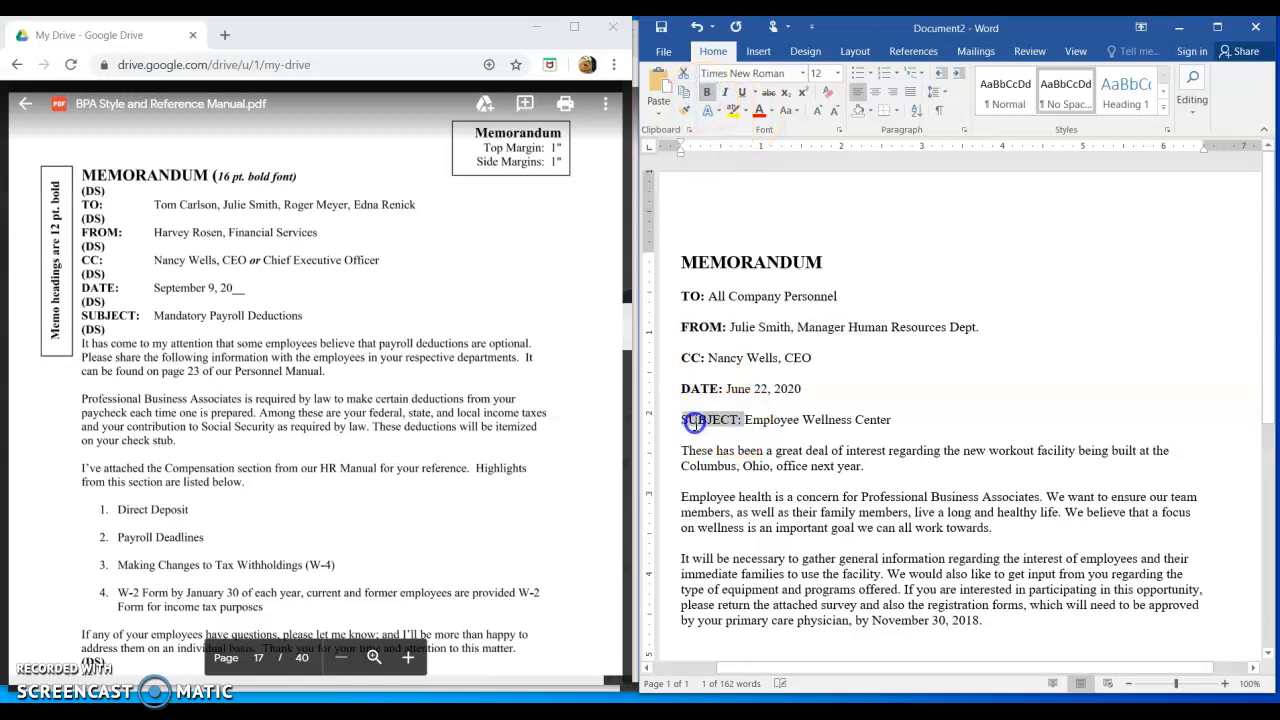
{"action": "left_click", "coordinate": [708, 94]}
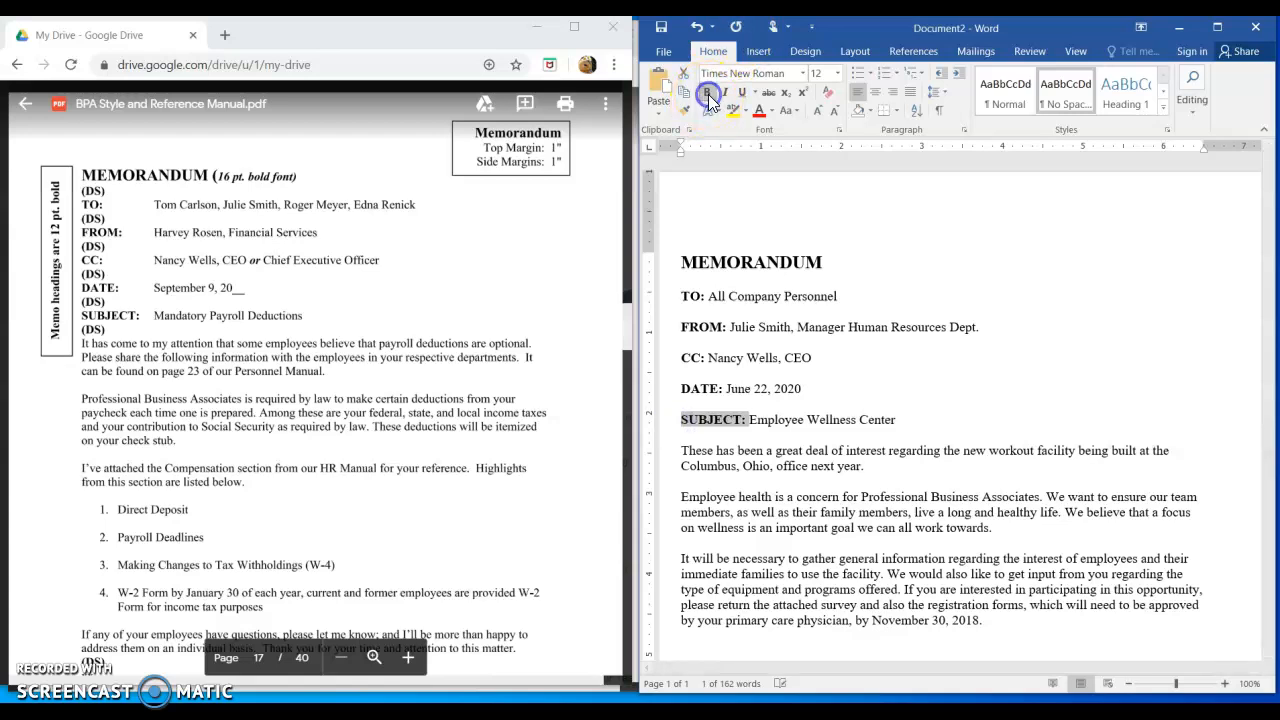
Step: Insert two tabs before All Company Personnel on the TO line so the entry starts at the 1-inch mark
{"action": "left_click", "coordinate": [700, 295]}
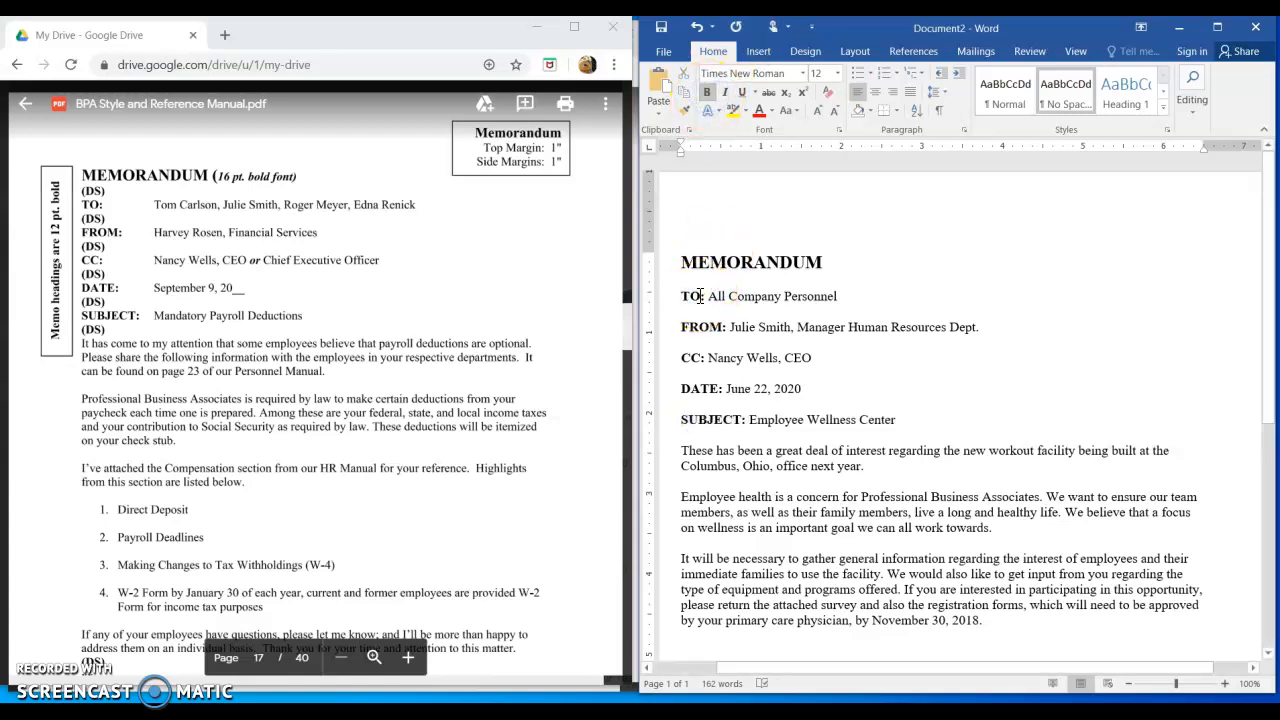
{"action": "left_click", "coordinate": [737, 267]}
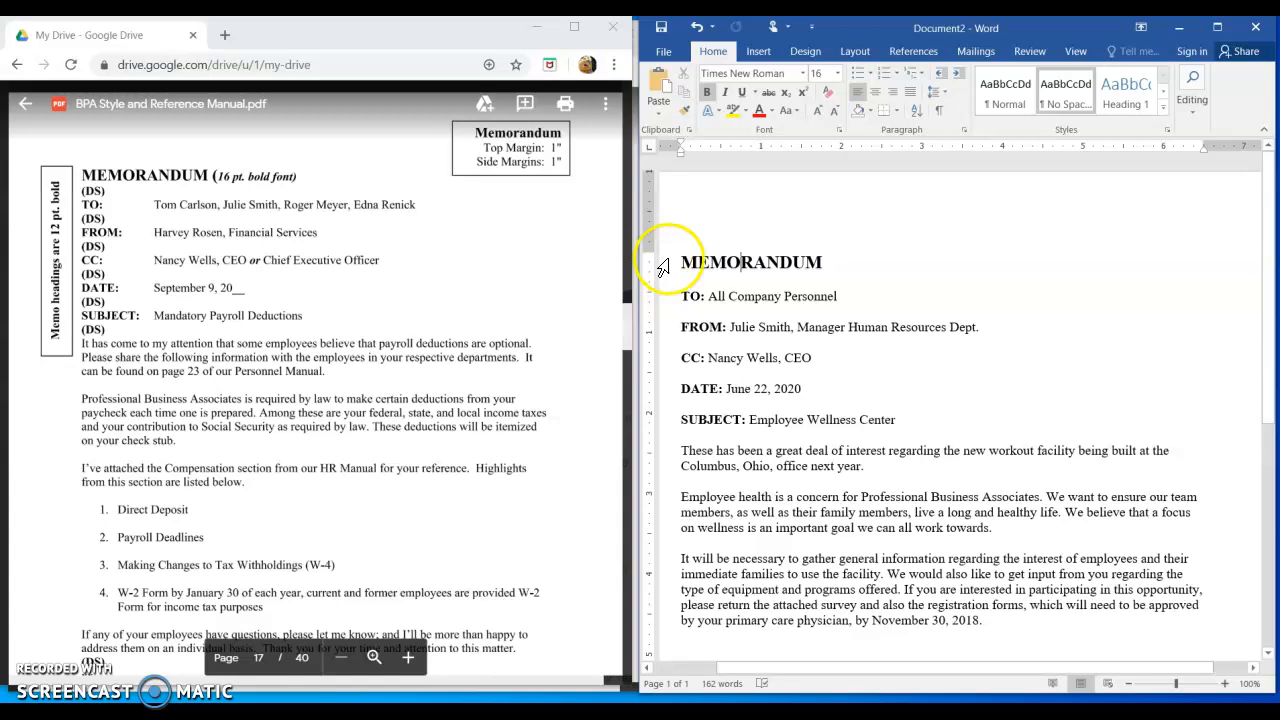
{"action": "left_click", "coordinate": [710, 296]}
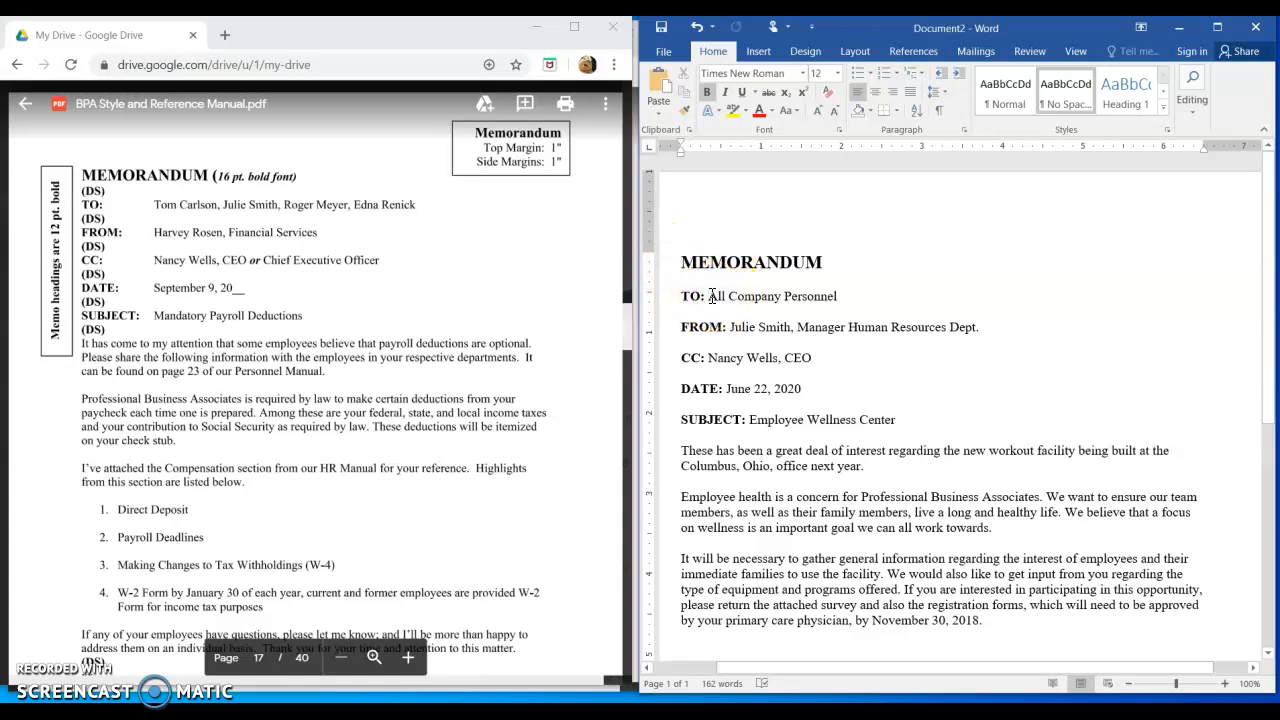
{"action": "key", "text": "Tab"}
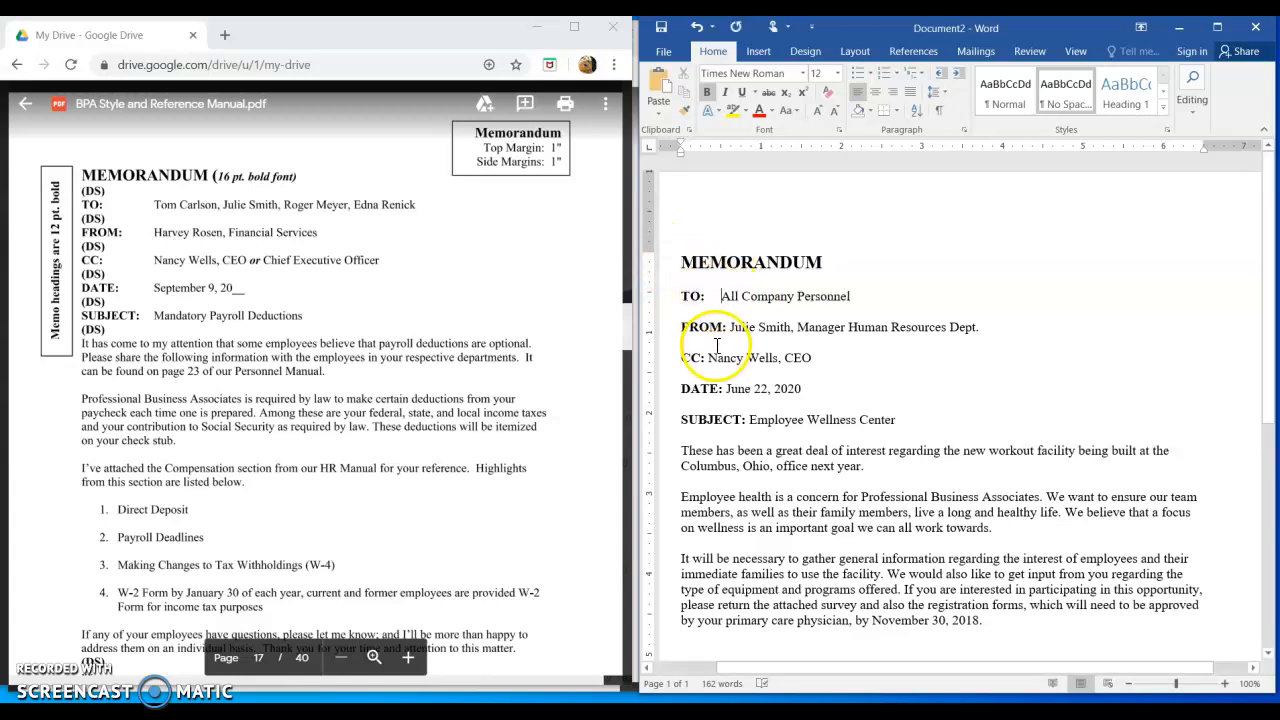
{"action": "key", "text": "Tab"}
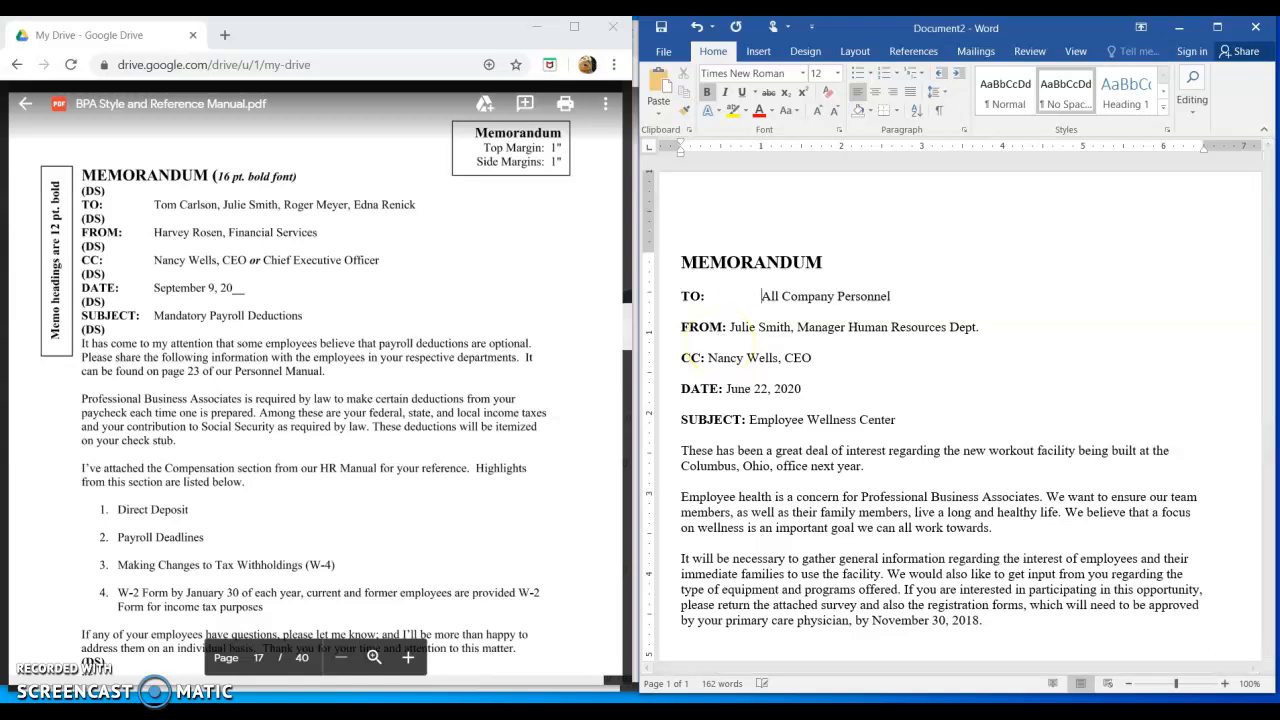
Step: Insert a tab before the FROM, CC, DATE and SUBJECT entries to align them with the TO entry at 1 inch
{"action": "left_click", "coordinate": [726, 327]}
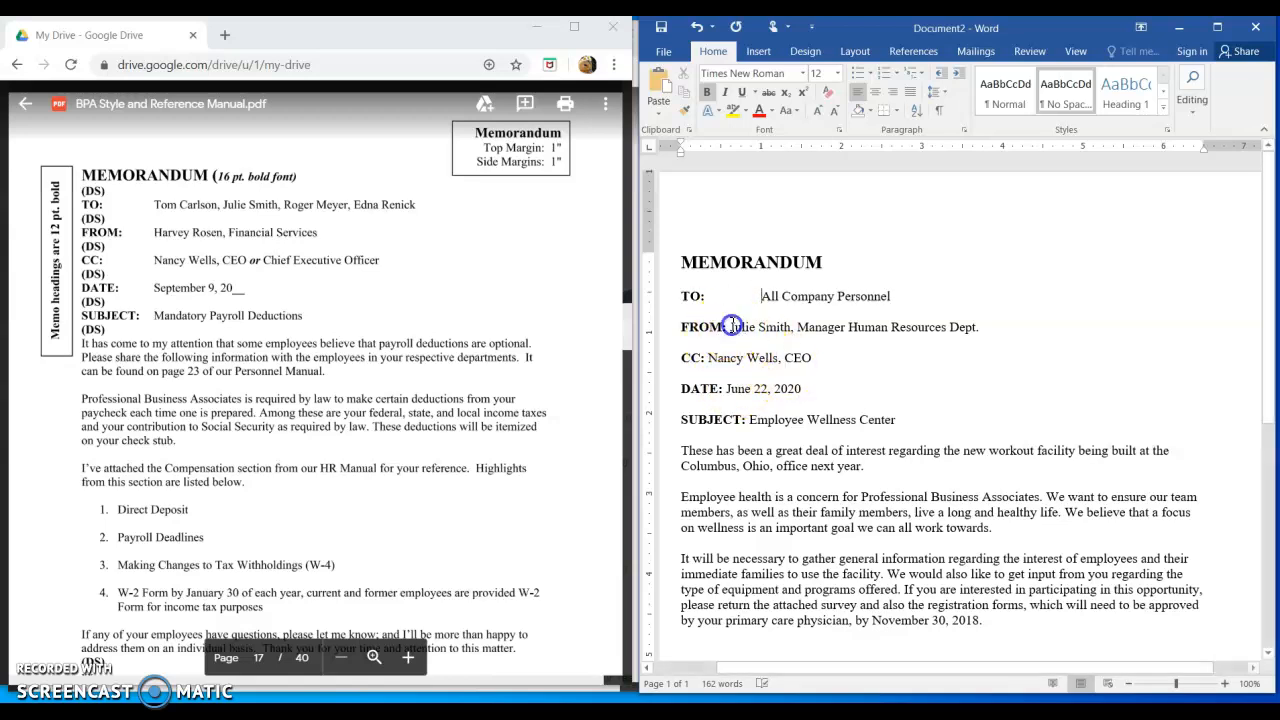
{"action": "key", "text": "Tab"}
{"action": "left_click", "coordinate": [708, 357]}
{"action": "key", "text": "Tab"}
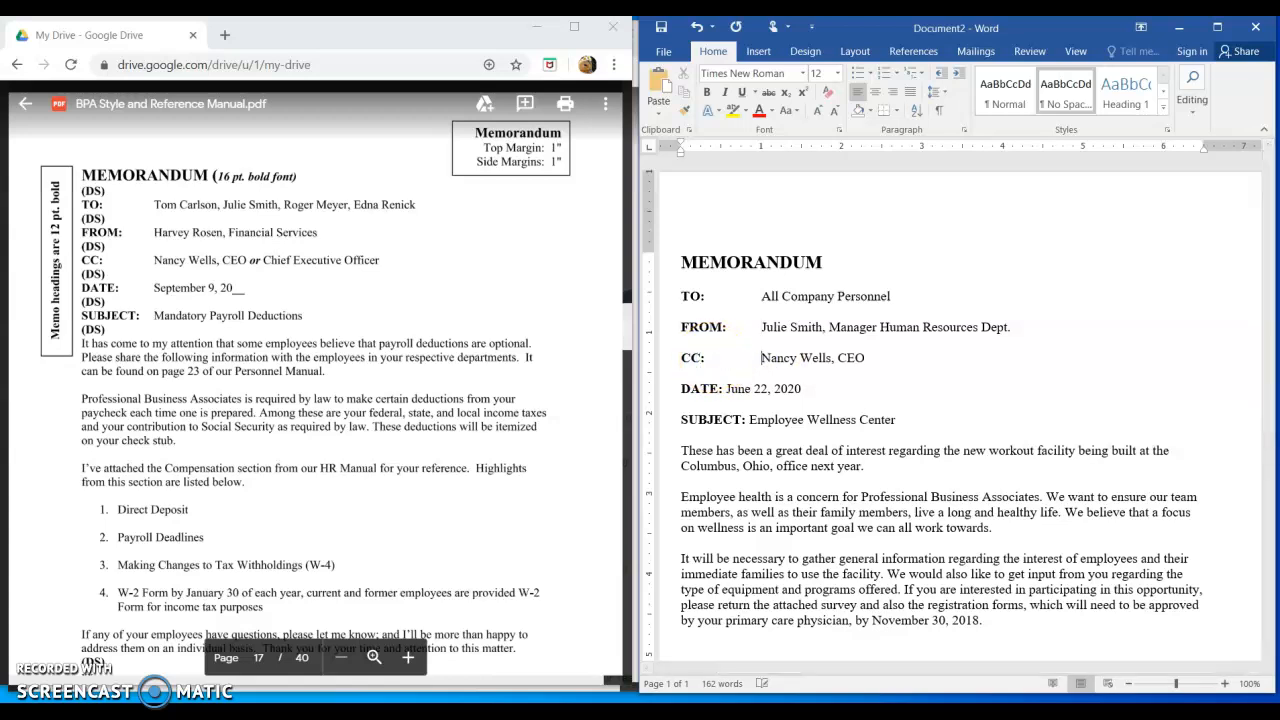
{"action": "left_click", "coordinate": [728, 389]}
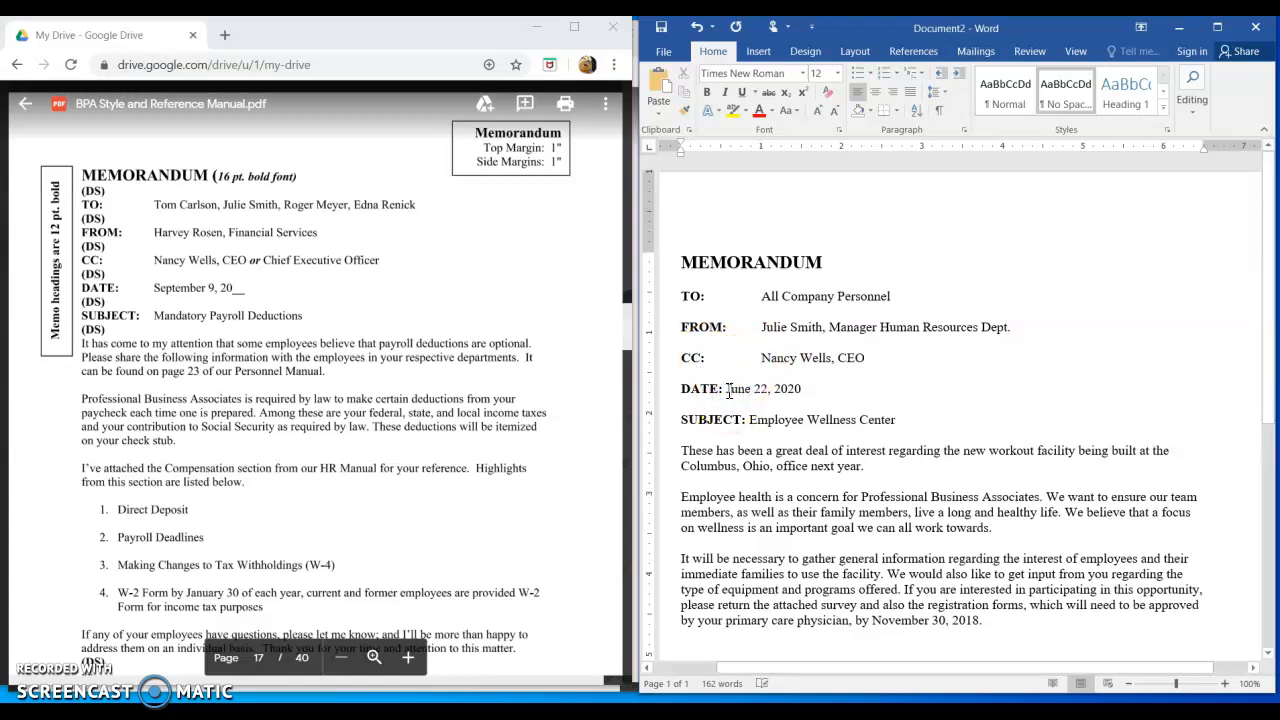
{"action": "key", "text": "Tab"}
{"action": "left_click", "coordinate": [751, 420]}
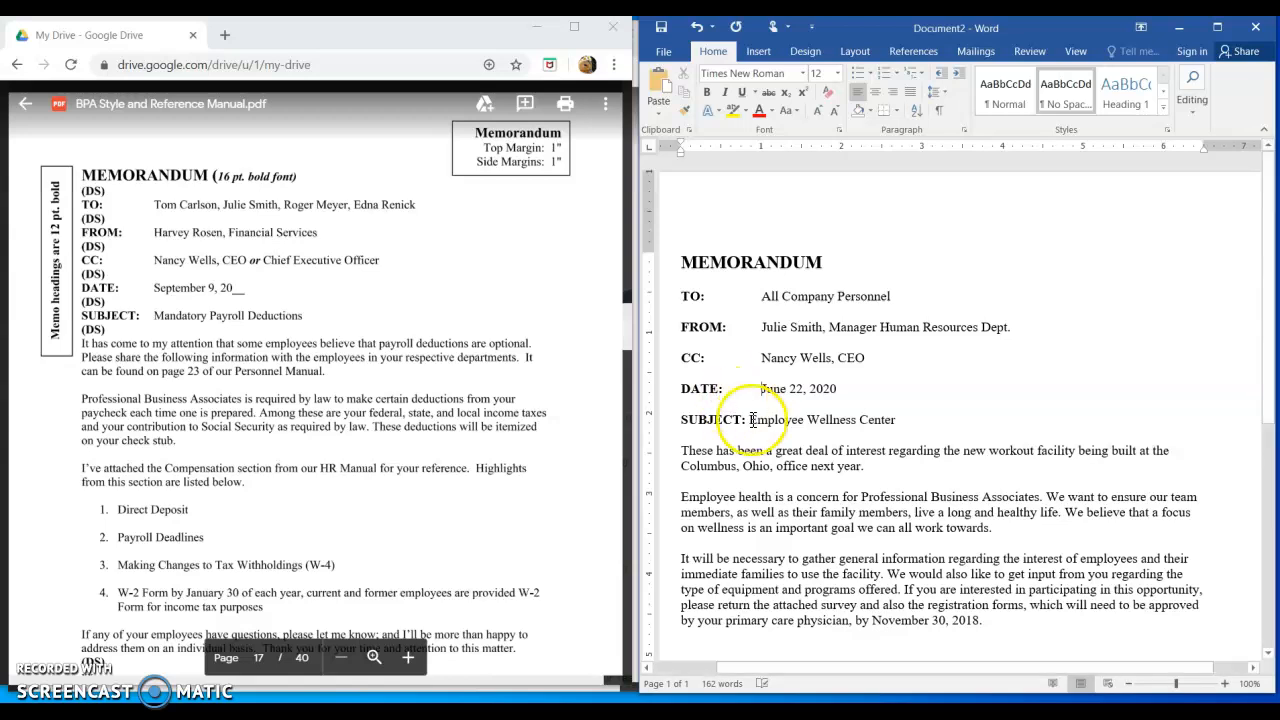
{"action": "key", "text": "Tab"}
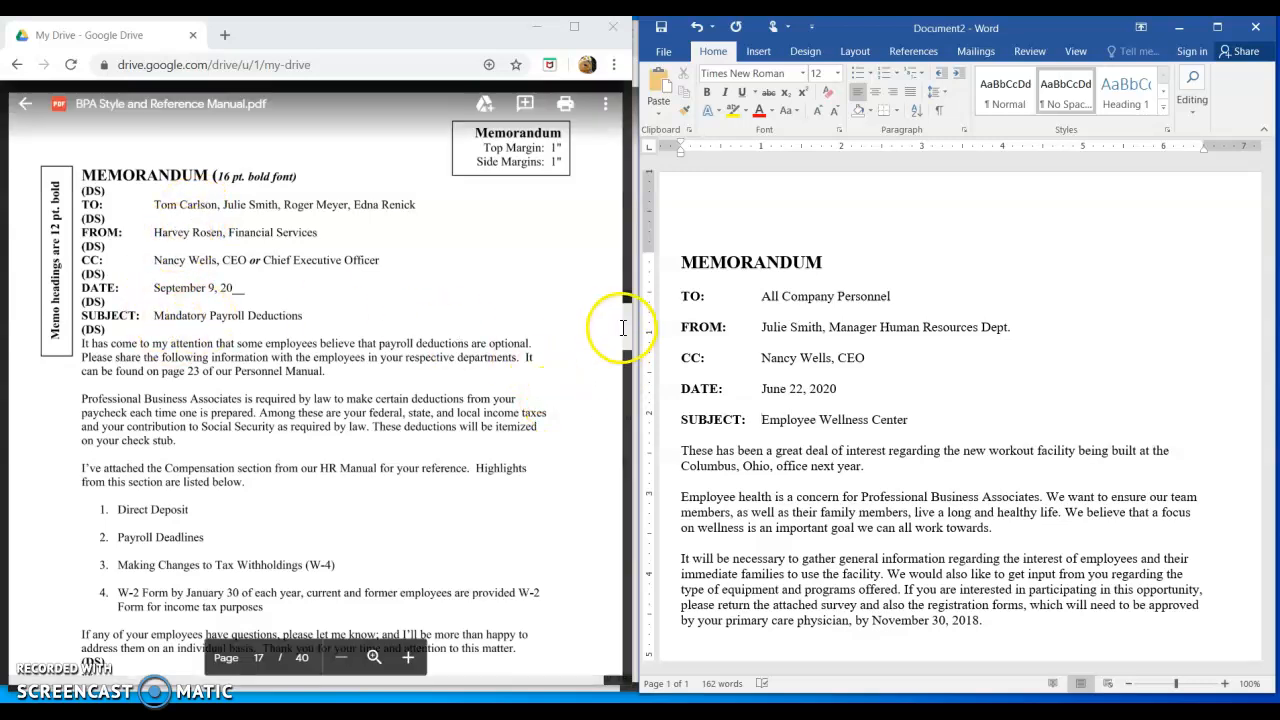
Step: Check the end of the style manual's memo sample and add the reference initials LN a double space below the last body paragraph
{"action": "left_click_drag", "start_coordinate": [629, 325], "coordinate": [630, 325]}
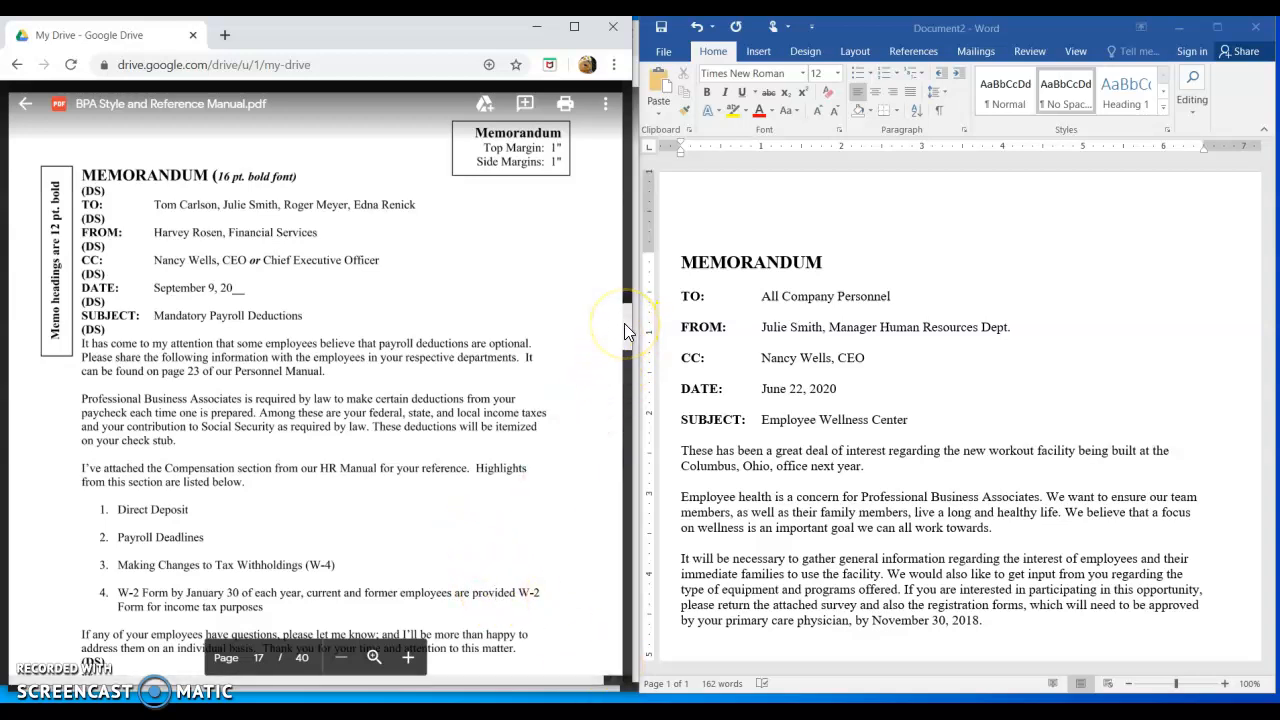
{"action": "scroll", "coordinate": [624, 323], "scroll_direction": "down", "scroll_amount": 2}
{"action": "scroll", "coordinate": [626, 327], "scroll_direction": "down", "scroll_amount": 1}
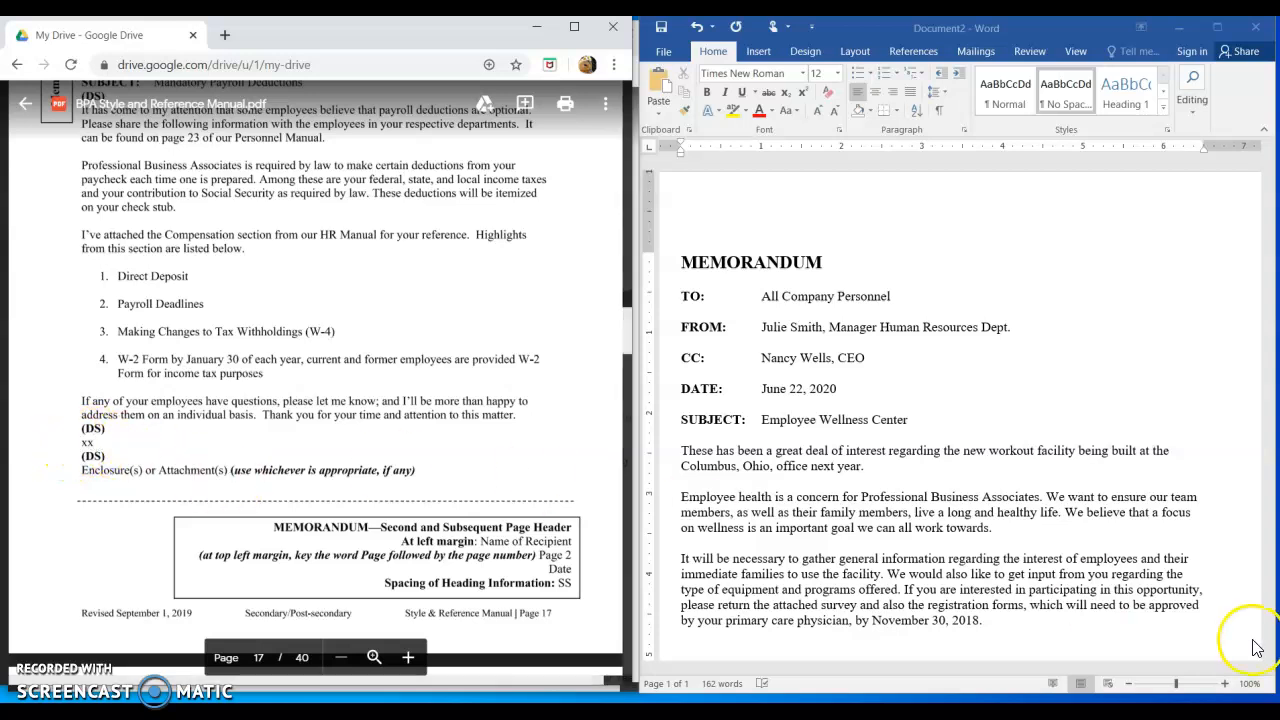
{"action": "left_click", "coordinate": [1108, 631]}
{"action": "left_click", "coordinate": [1024, 622]}
{"action": "key", "text": "Return"}
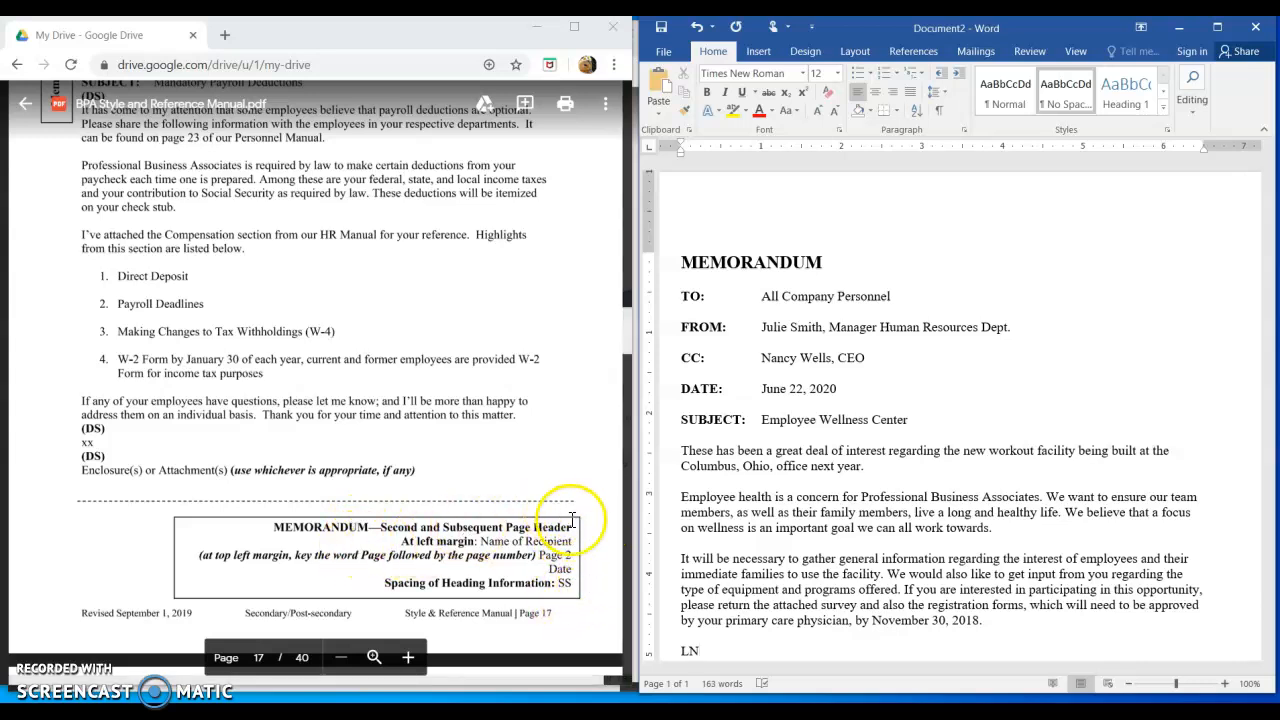
Step: Switch from the style manual to the FW-2018 directions and review the Job 2 memo instructions and body text on page 4
{"action": "left_click", "coordinate": [627, 331]}
{"action": "scroll", "coordinate": [627, 331], "scroll_direction": "up", "scroll_amount": 1}
{"action": "left_click_drag", "start_coordinate": [627, 331], "coordinate": [627, 328]}
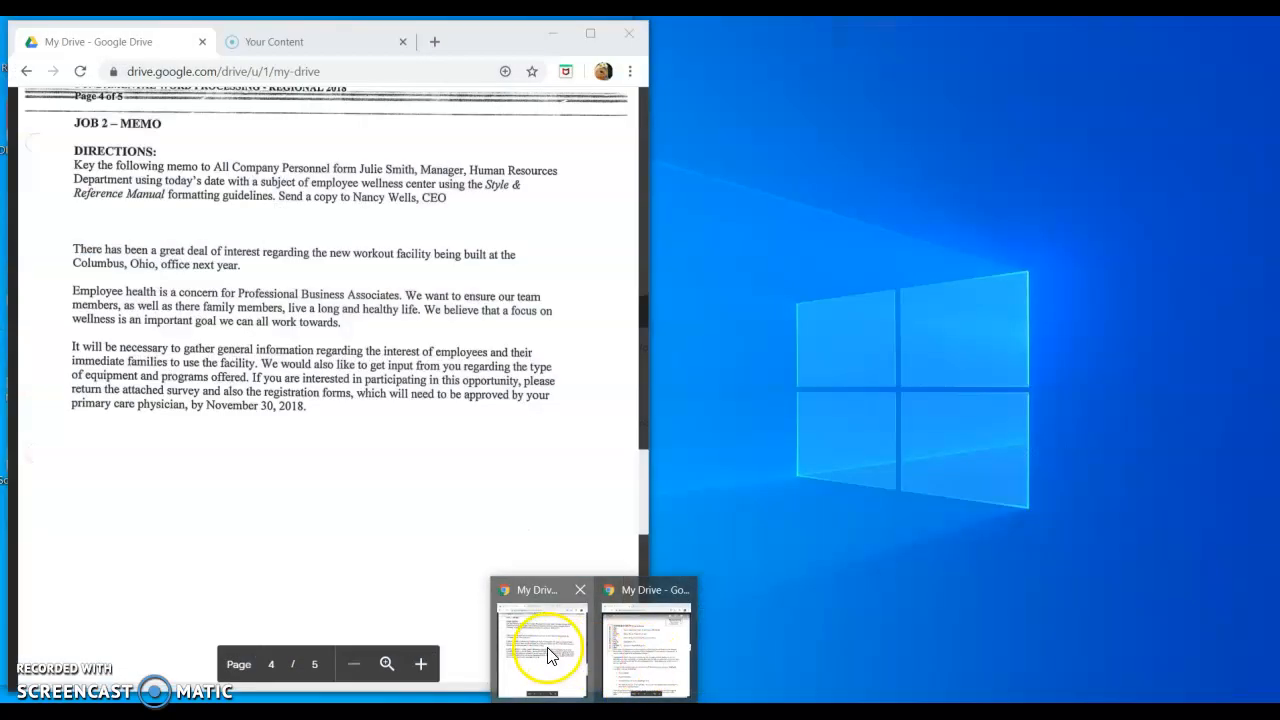
{"action": "left_click", "coordinate": [548, 655]}
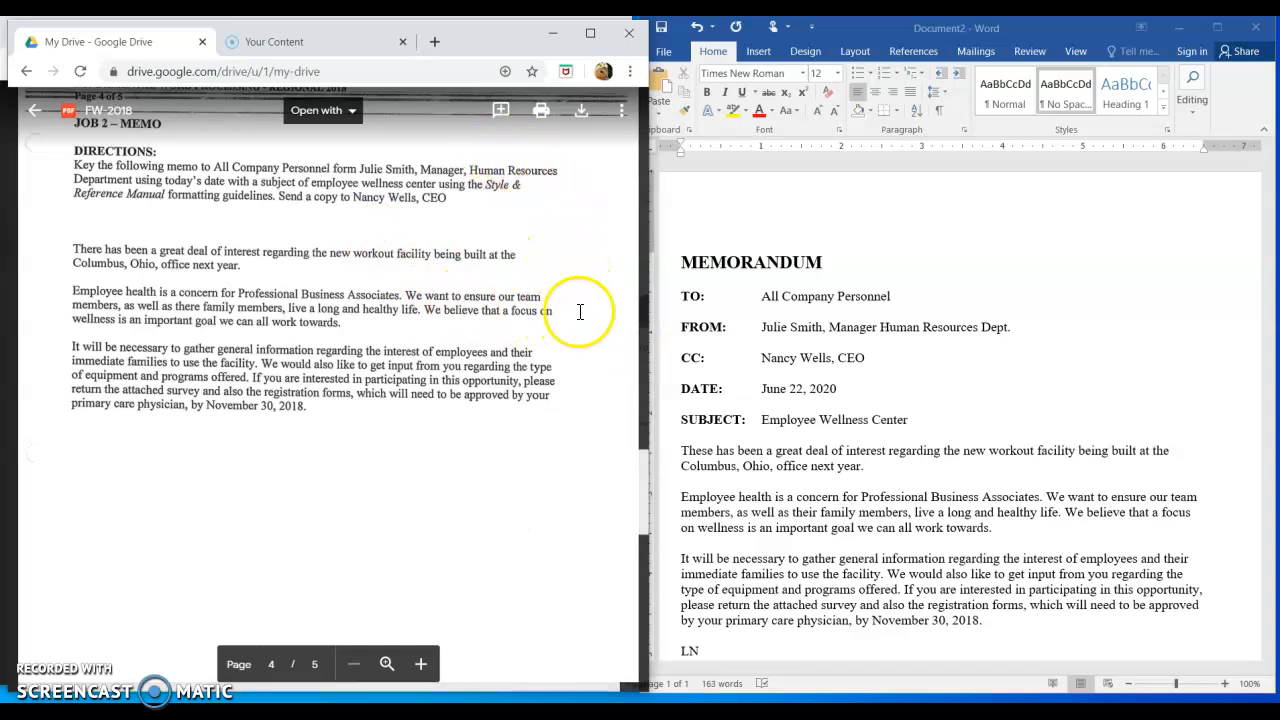
{"action": "mouse_move", "coordinate": [645, 493]}
{"action": "left_mouse_down"}
{"action": "mouse_move", "coordinate": [652, 533]}
{"action": "mouse_move", "coordinate": [650, 490]}
{"action": "left_mouse_up"}
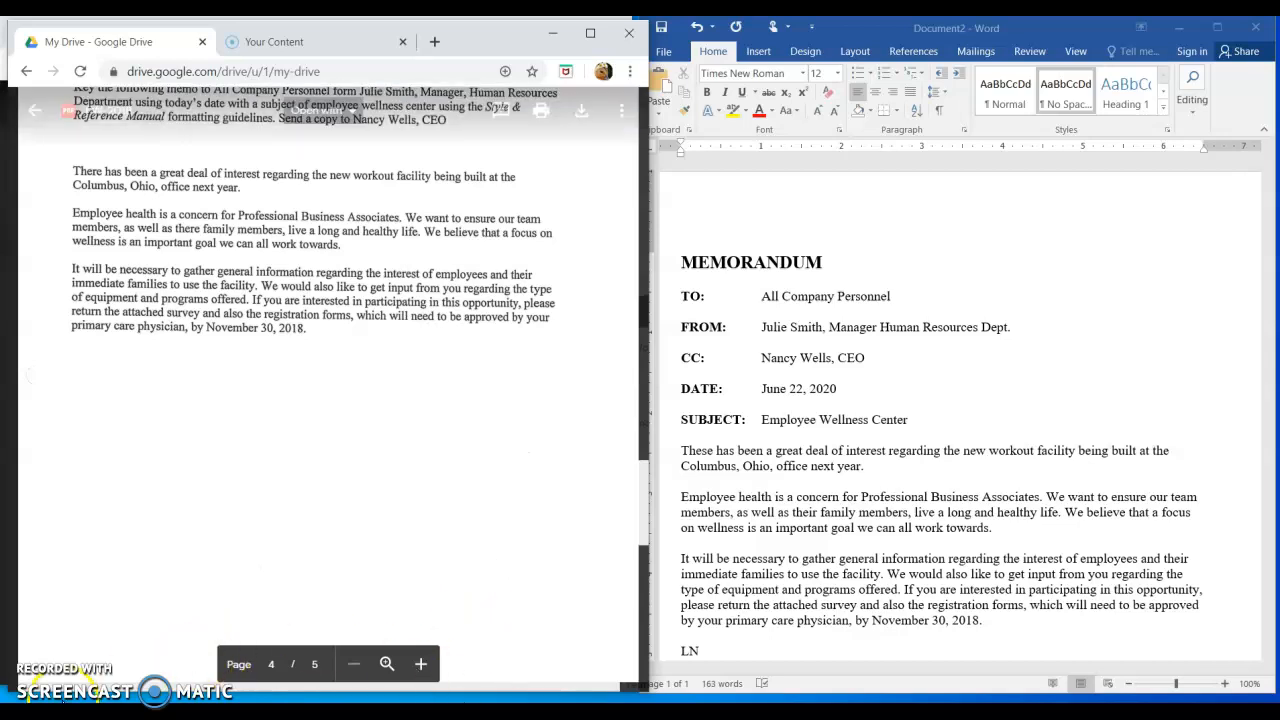
{"action": "left_click", "coordinate": [566, 701]}
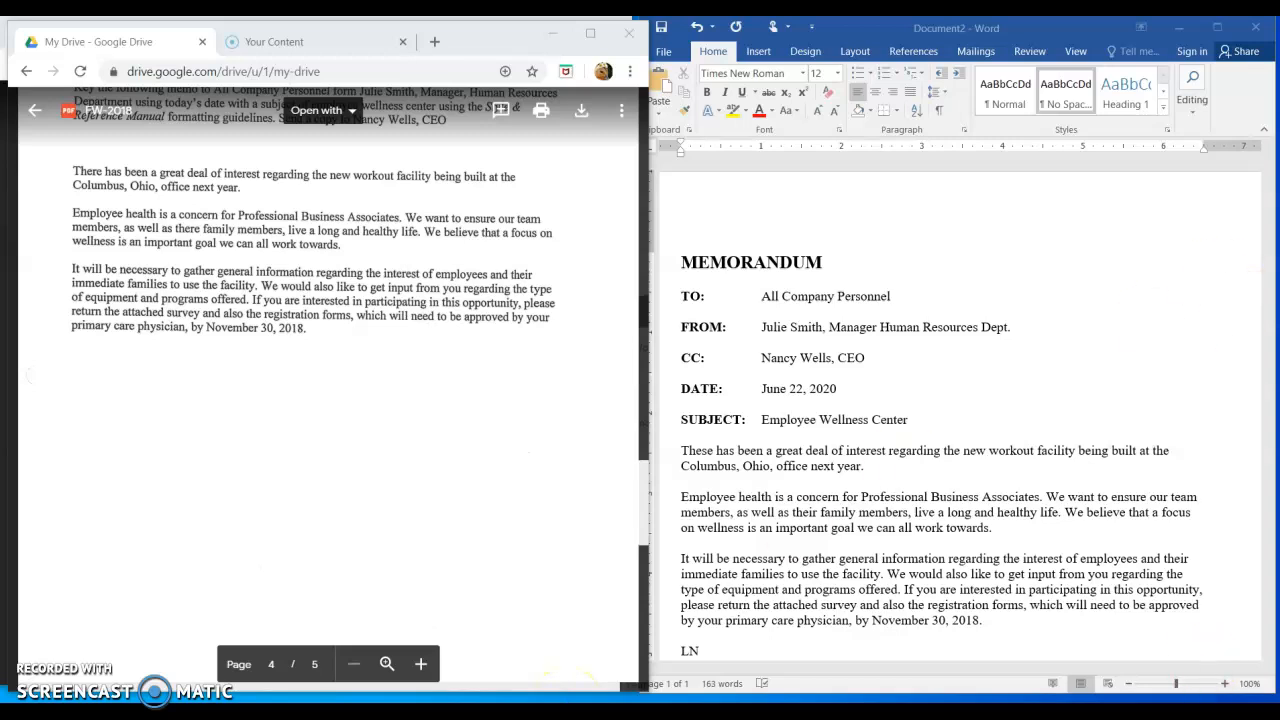